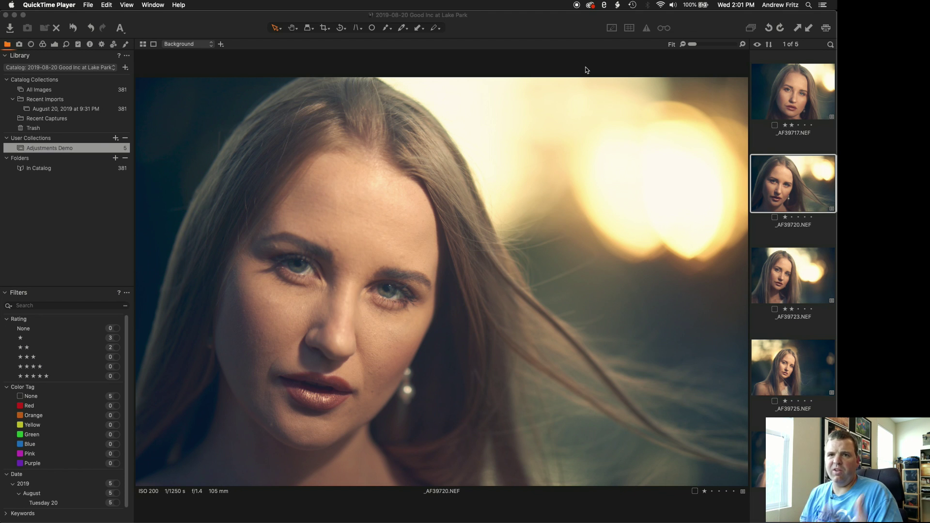
Step: Reset the adjustments on all five photos in the Adjustments Demo collection and display _AF39720.NEF
{"action": "left_click", "coordinate": [789, 97]}
{"action": "left_click", "coordinate": [789, 193]}
{"action": "left_click", "coordinate": [788, 111]}
{"action": "key", "text": "super+r"}
{"action": "key", "text": "super+d"}
{"action": "left_click", "coordinate": [802, 166]}
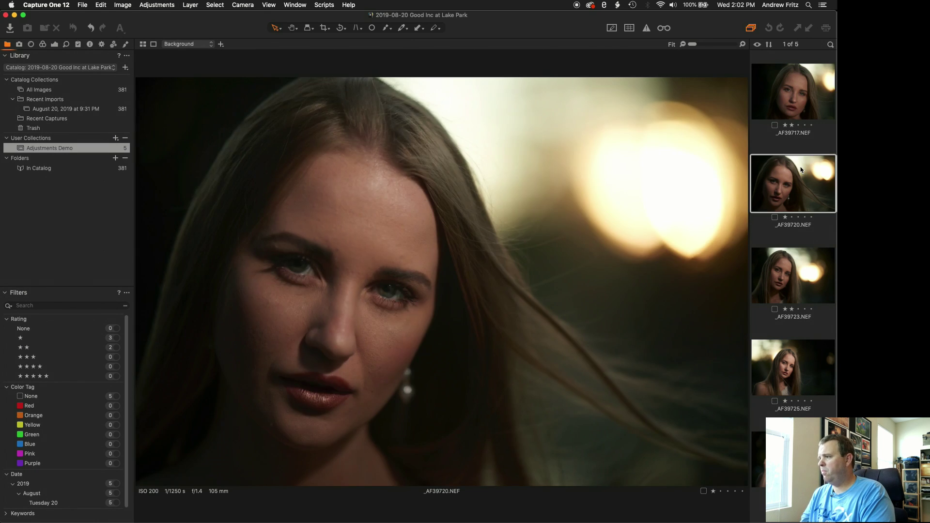
Step: Browse through the reset photos in the collection to compare their unedited look
{"action": "key", "text": "Down"}
{"action": "key", "text": "Down"}
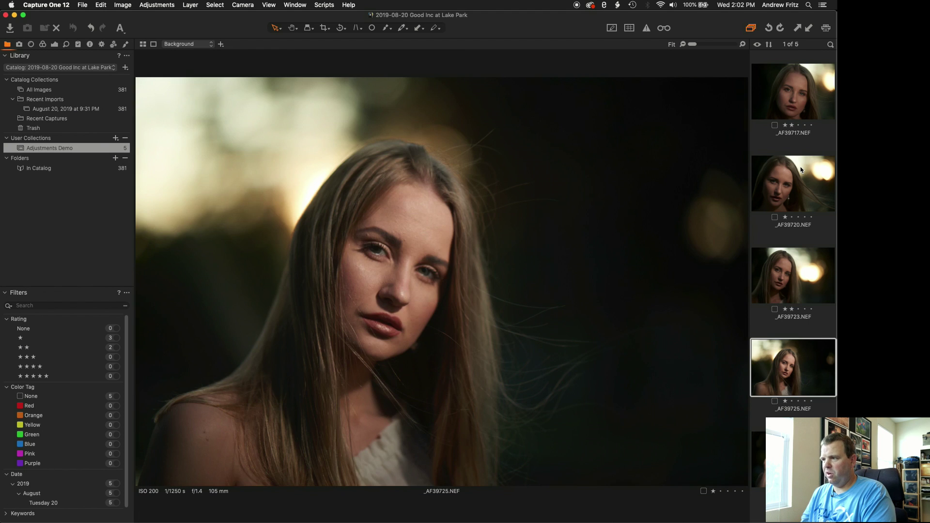
{"action": "key", "text": "Down"}
{"action": "key", "text": "Up"}
{"action": "key", "text": "Up"}
{"action": "key", "text": "Up"}
{"action": "key", "text": "Up"}
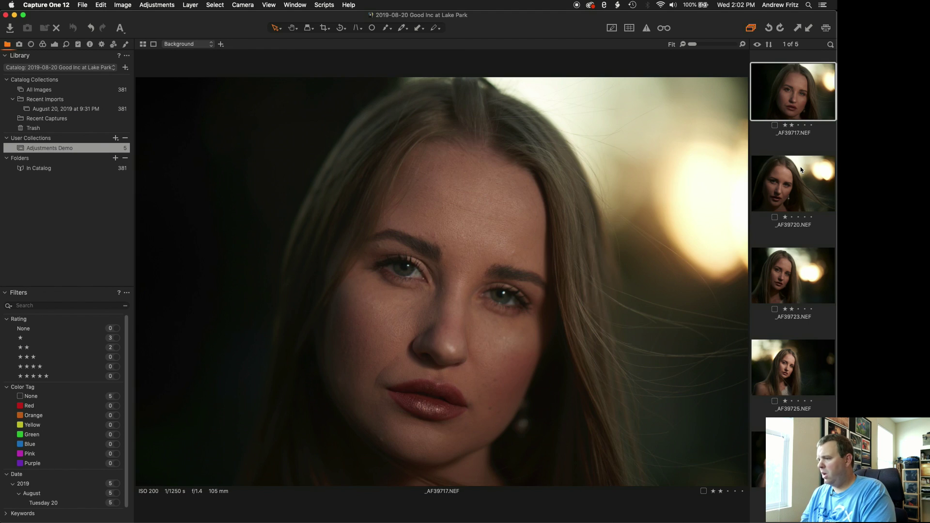
{"action": "key", "text": "Down"}
{"action": "key", "text": "Down"}
{"action": "key", "text": "Down"}
{"action": "key", "text": "Up"}
{"action": "key", "text": "super+d"}
{"action": "key", "text": "Down"}
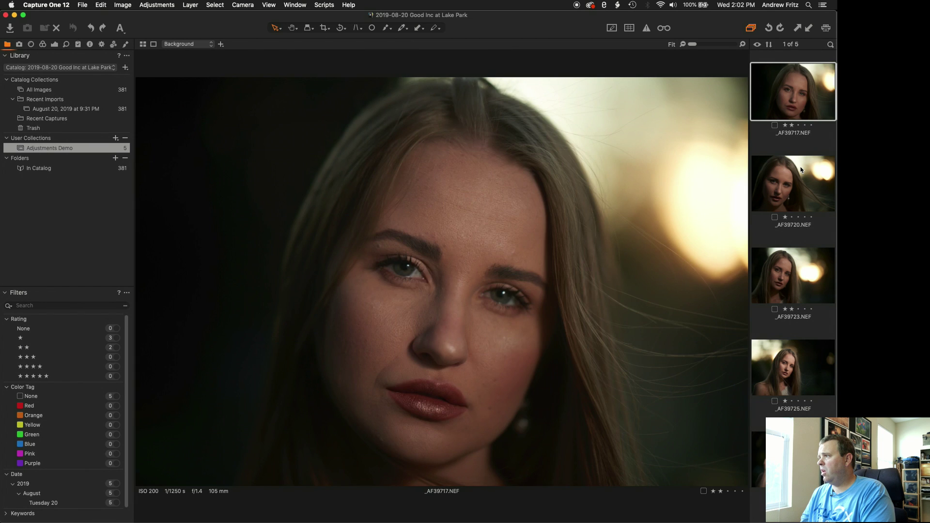
Step: Apply the copied adjustments to _AF39717.NEF and view its Master and 3-Way color balance settings
{"action": "key", "text": "super+shift+v"}
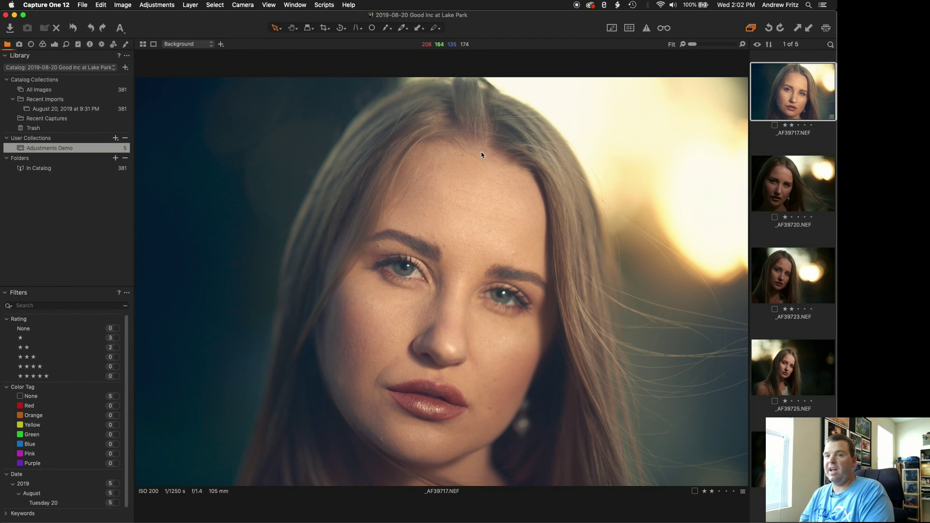
{"action": "left_click", "coordinate": [42, 44]}
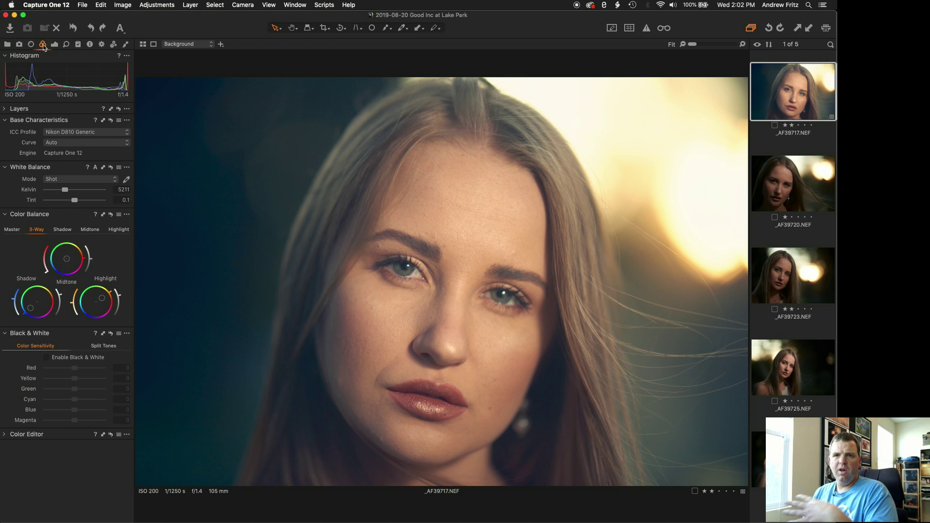
{"action": "left_click", "coordinate": [12, 230]}
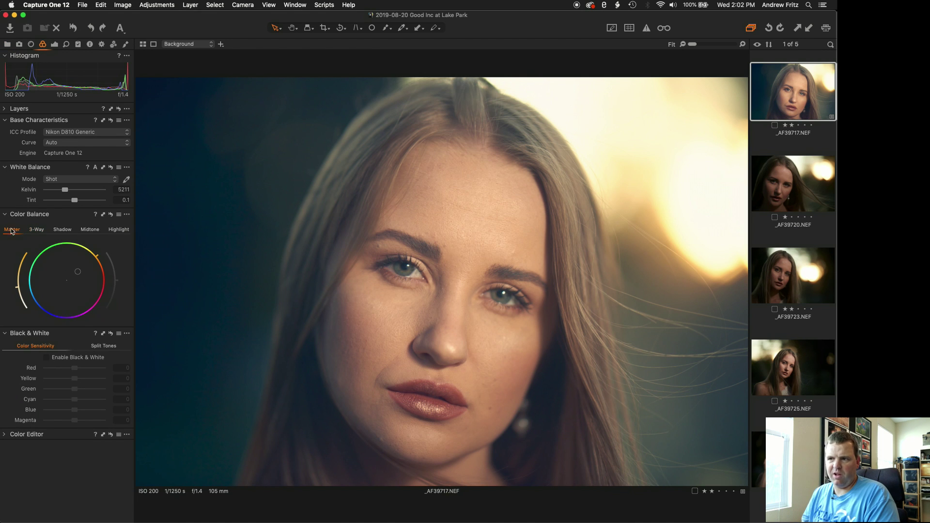
{"action": "left_click", "coordinate": [41, 230]}
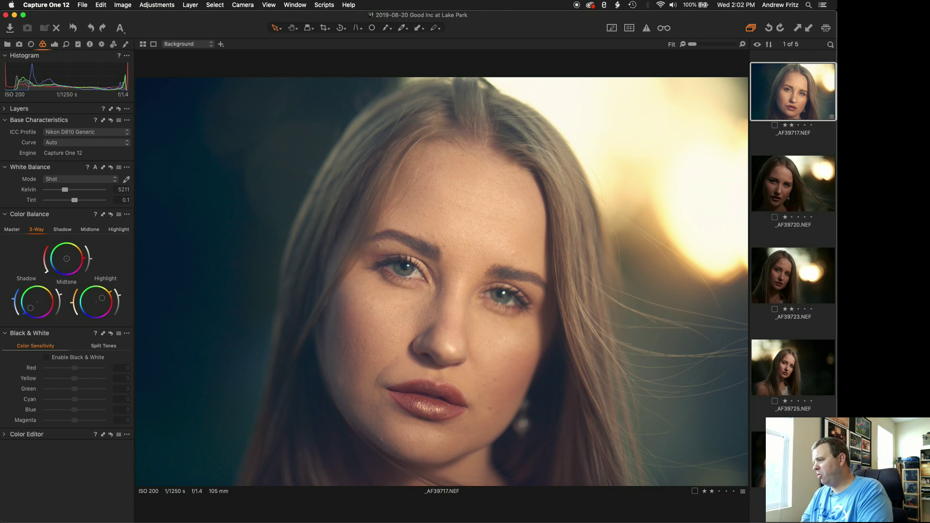
Step: Copy the adjustments from _AF39717.NEF with only that photo selected
{"action": "key", "text": "super+a"}
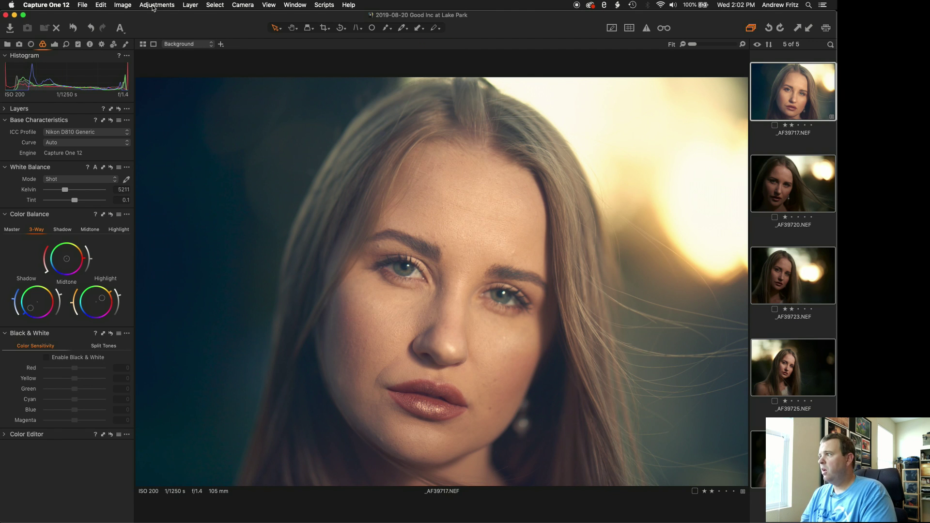
{"action": "left_click", "coordinate": [757, 147]}
{"action": "left_click", "coordinate": [764, 90]}
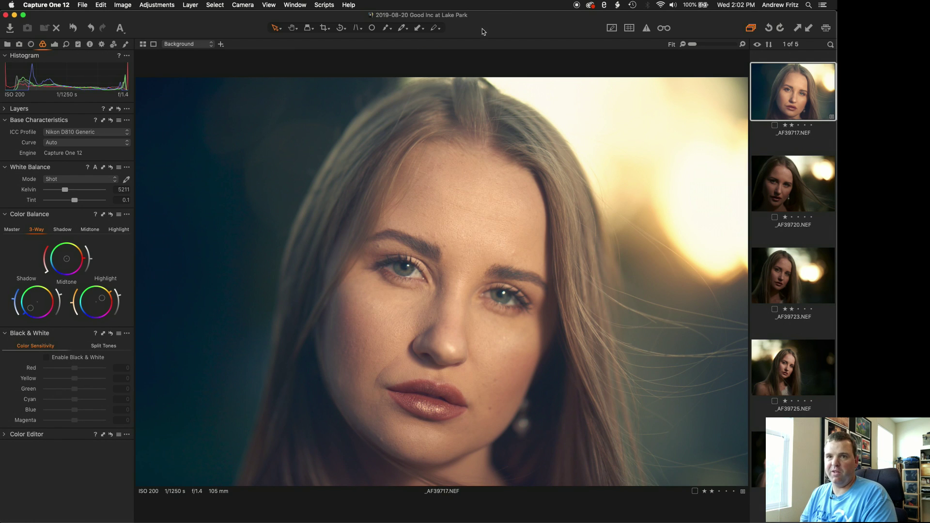
{"action": "left_click", "coordinate": [145, 6]}
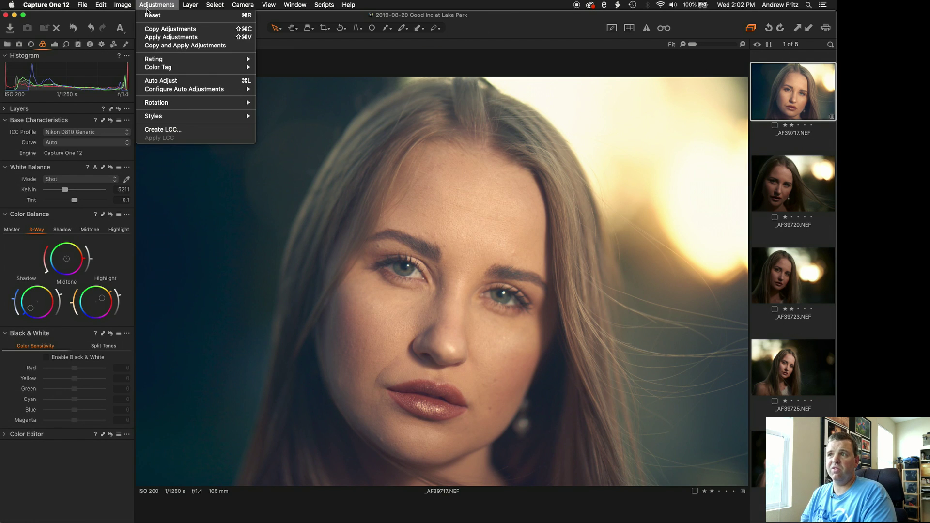
{"action": "left_click", "coordinate": [156, 30]}
Step: Apply the copied adjustments to the four photos after _AF39717.NEF and clear the selection
{"action": "left_click", "coordinate": [795, 191]}
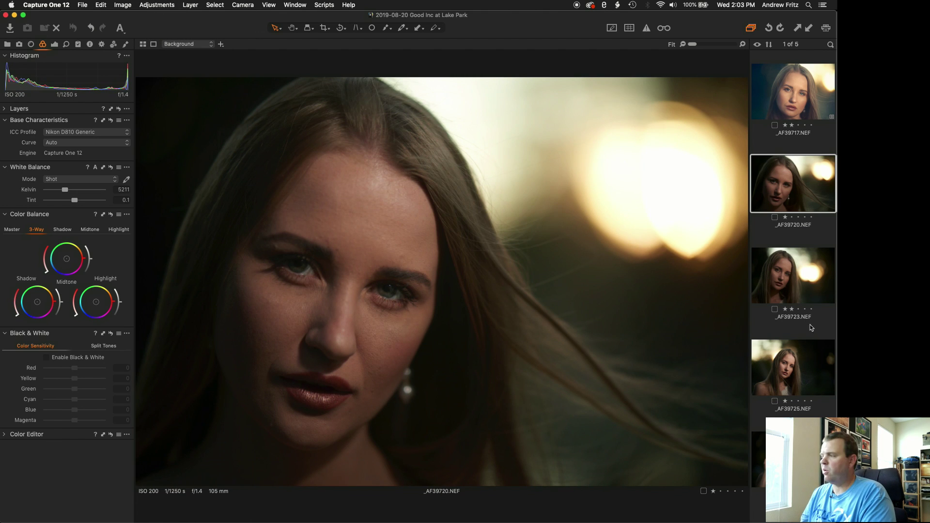
{"action": "left_click", "coordinate": [759, 461], "text": "shift"}
{"action": "left_click", "coordinate": [156, 5]}
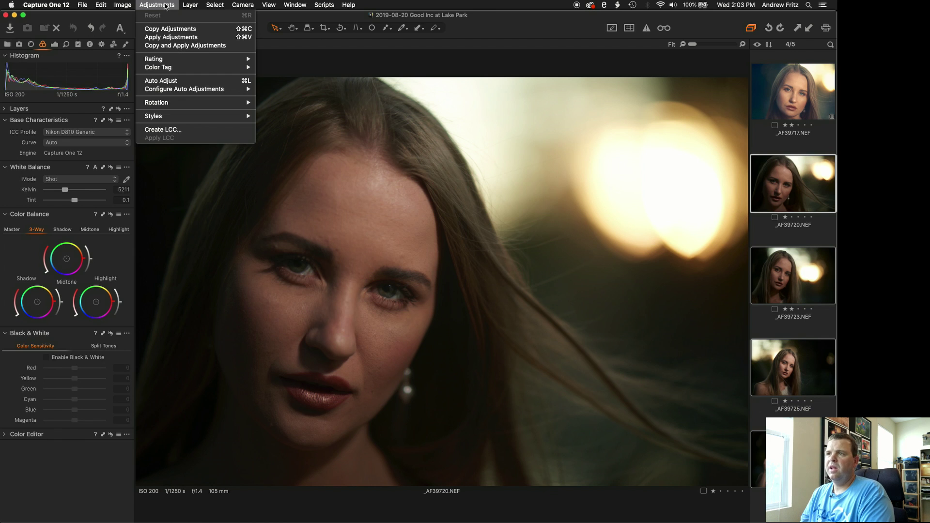
{"action": "left_click", "coordinate": [165, 38]}
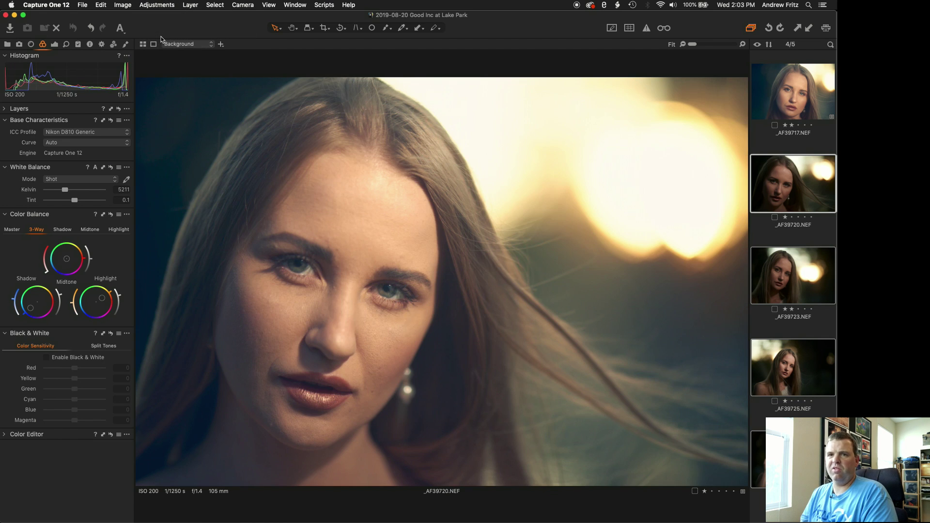
{"action": "left_click", "coordinate": [799, 235]}
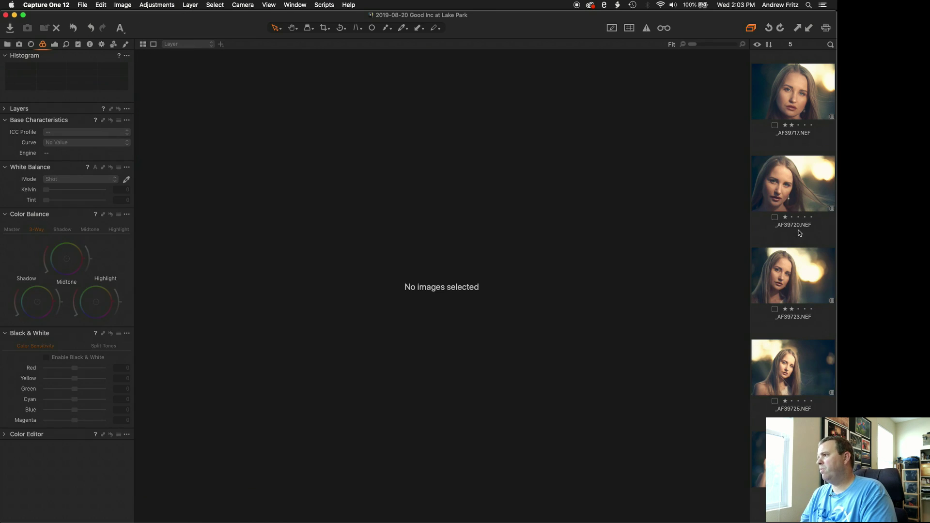
Step: Set highlight recovery to 100 and exposure to 0.44 on _AF39725.NEF
{"action": "left_click", "coordinate": [802, 184]}
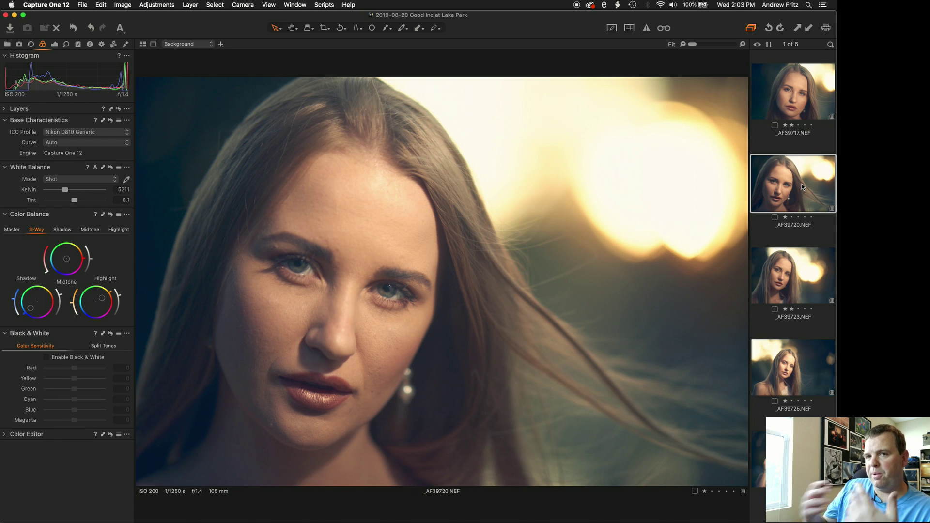
{"action": "left_click", "coordinate": [797, 273]}
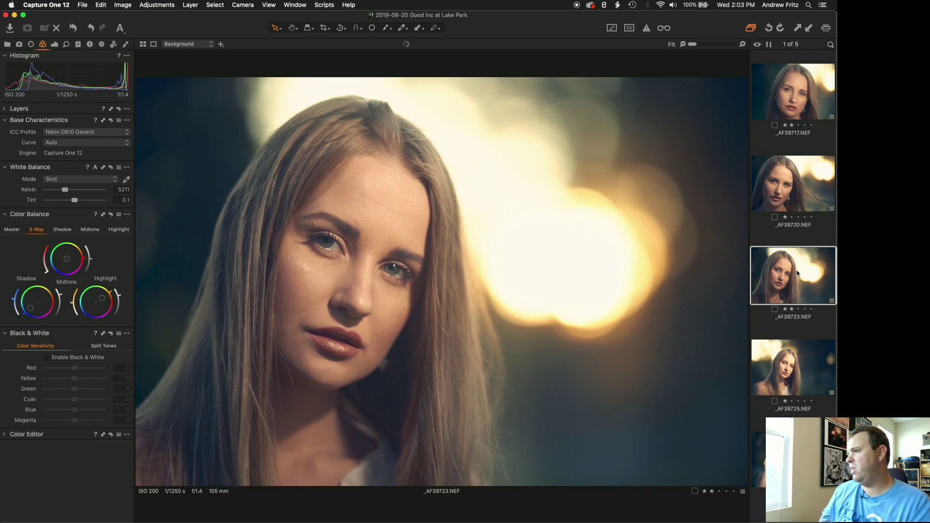
{"action": "key", "text": "Down"}
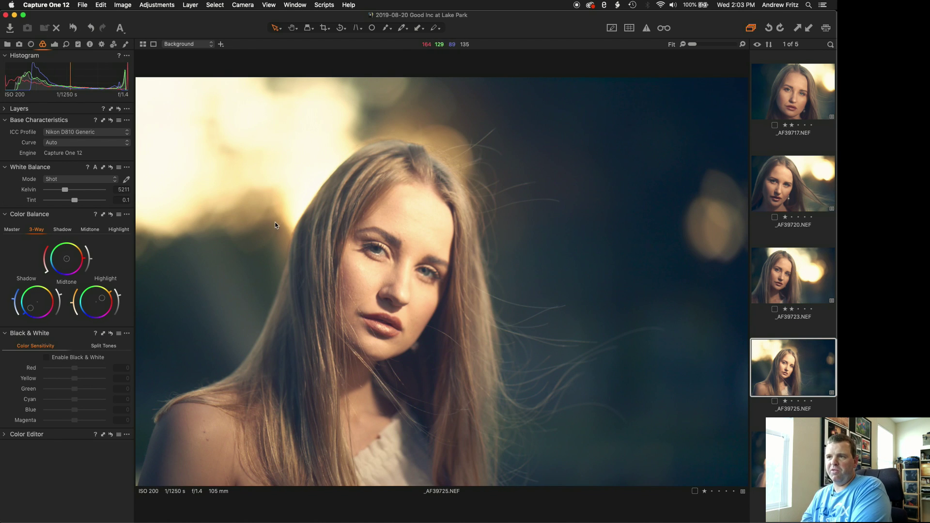
{"action": "left_click", "coordinate": [54, 44]}
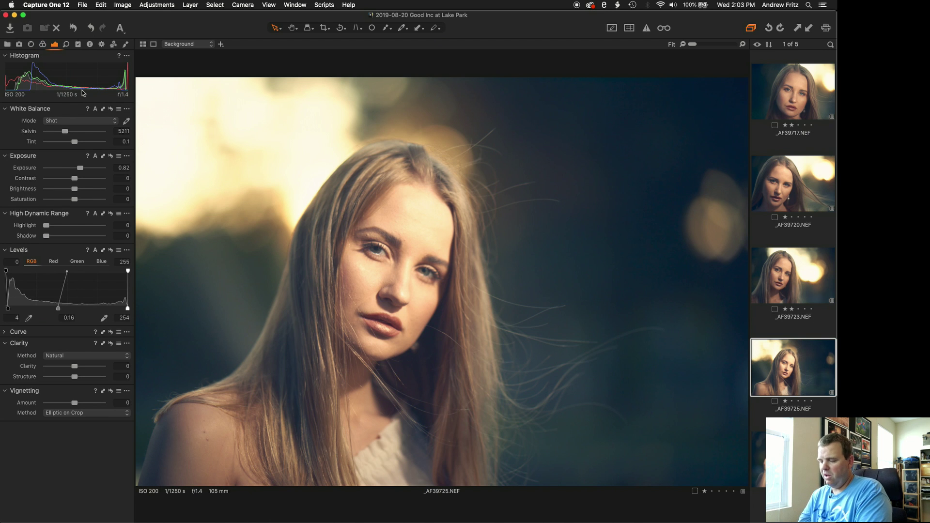
{"action": "left_click_drag", "start_coordinate": [46, 226], "coordinate": [104, 227]}
{"action": "left_click_drag", "start_coordinate": [81, 169], "coordinate": [76, 169]}
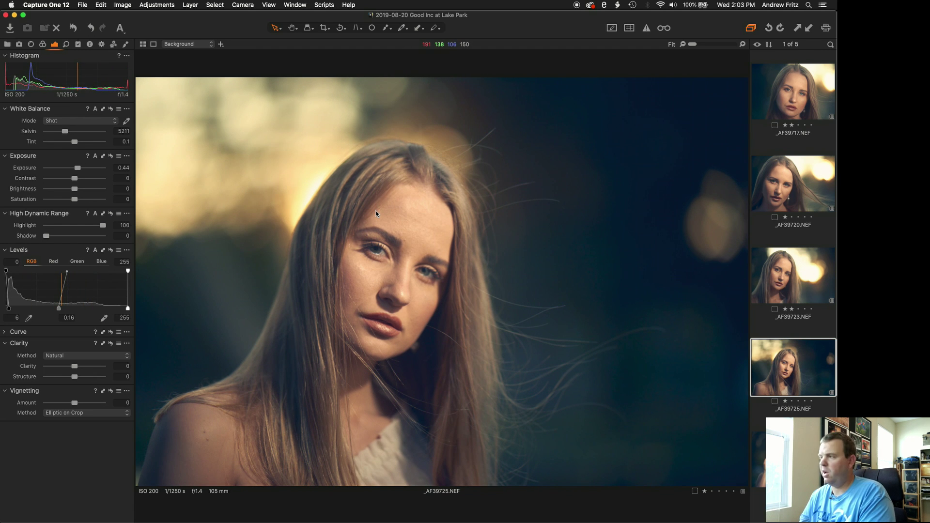
Step: Reset the adjustments on the four photos after _AF39717.NEF and reselect _AF39717.NEF
{"action": "left_click", "coordinate": [765, 183]}
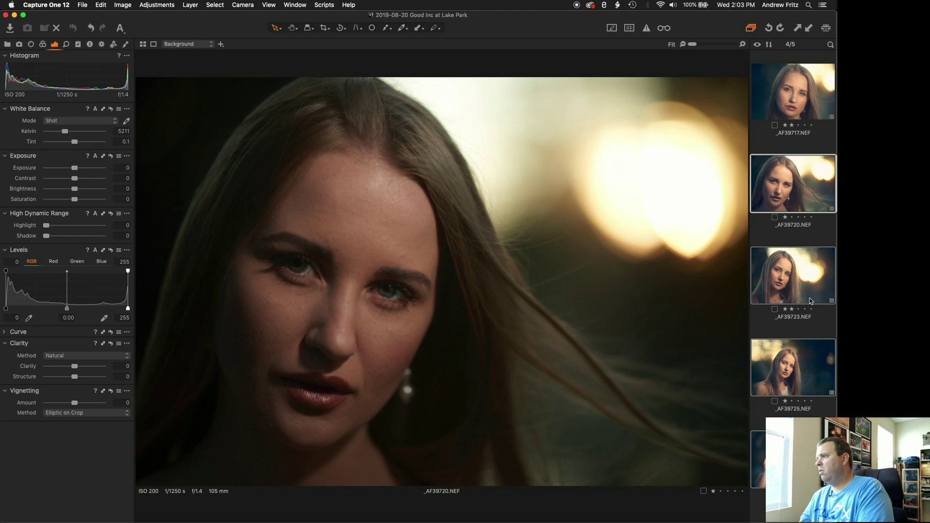
{"action": "left_click", "coordinate": [810, 114]}
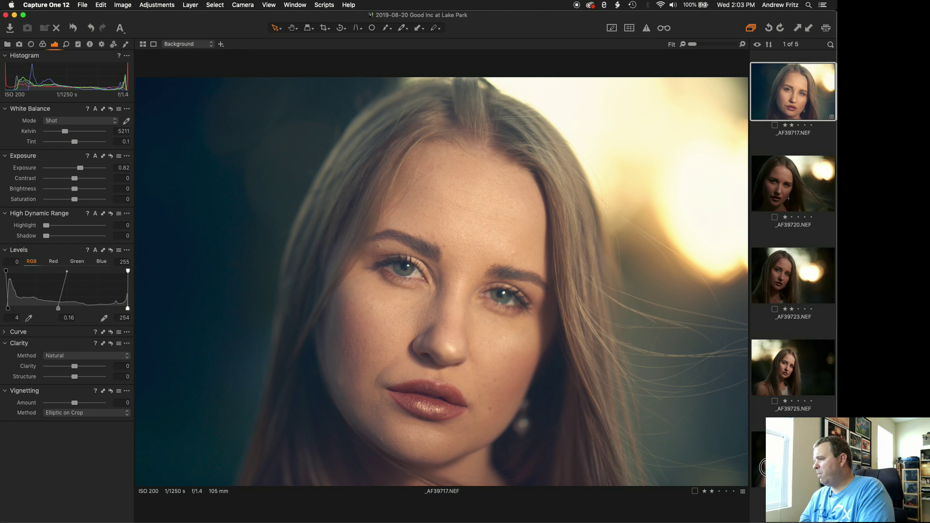
Step: Start Copy and Apply Adjustments from _AF39717.NEF for all five photos and enlarge the dialog to review the adjustment list
{"action": "key", "text": "super+a"}
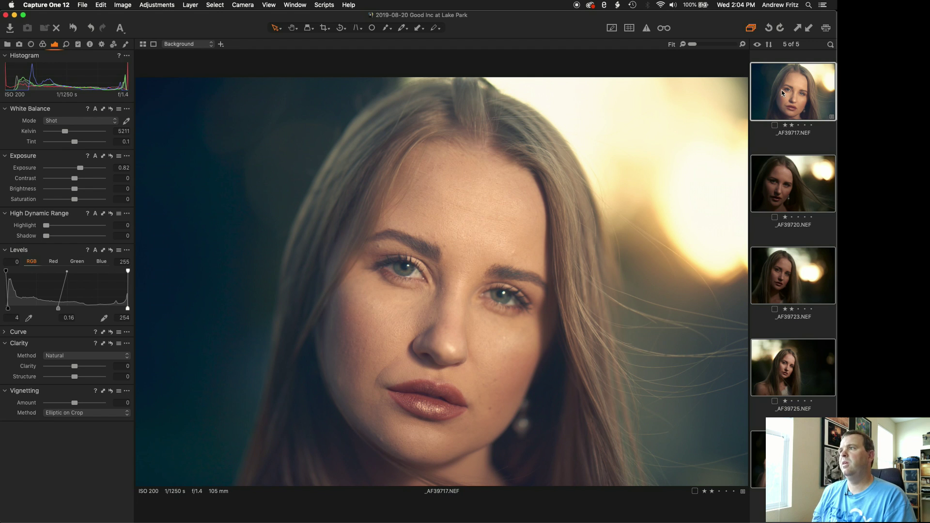
{"action": "left_click", "coordinate": [158, 5]}
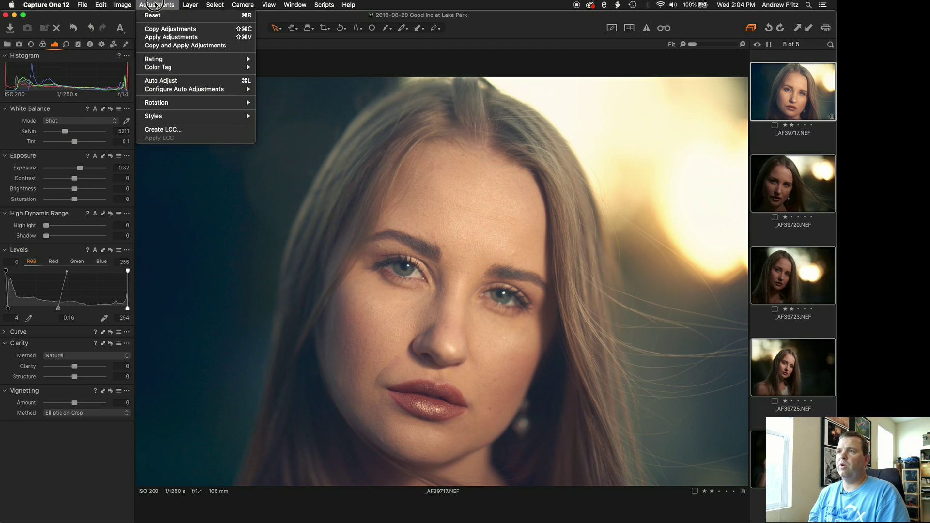
{"action": "left_click", "coordinate": [157, 46]}
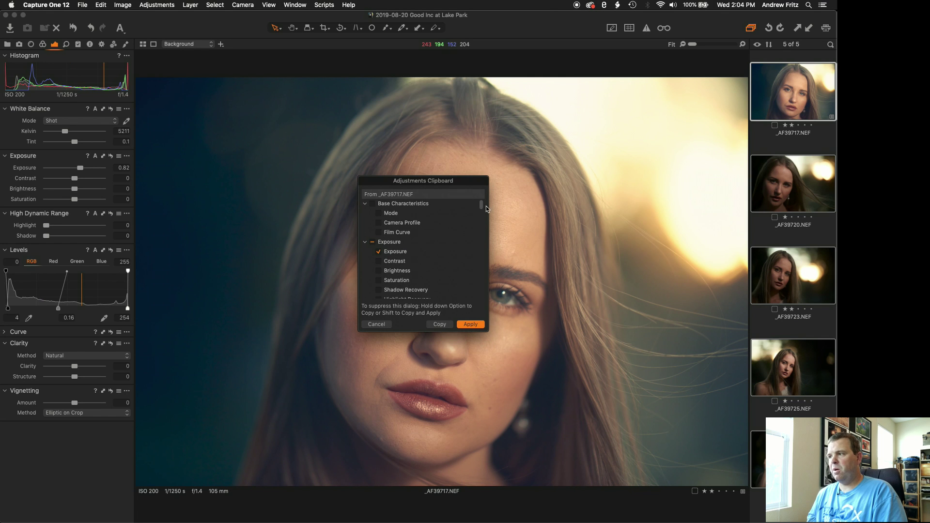
{"action": "left_click_drag", "start_coordinate": [481, 204], "coordinate": [481, 228]}
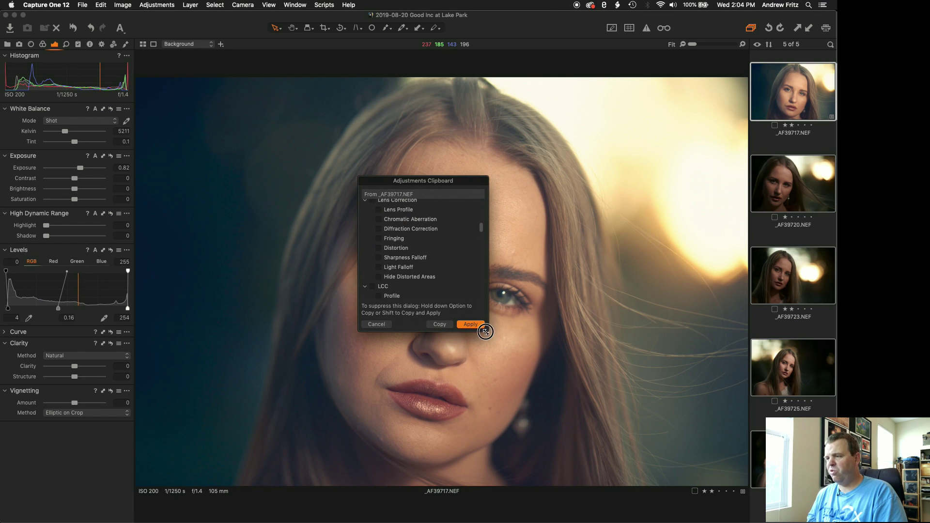
{"action": "left_click_drag", "start_coordinate": [488, 331], "coordinate": [577, 432]}
{"action": "left_click_drag", "start_coordinate": [470, 184], "coordinate": [258, 90]}
{"action": "scroll", "coordinate": [200, 198], "scroll_direction": "up", "scroll_amount": 10}
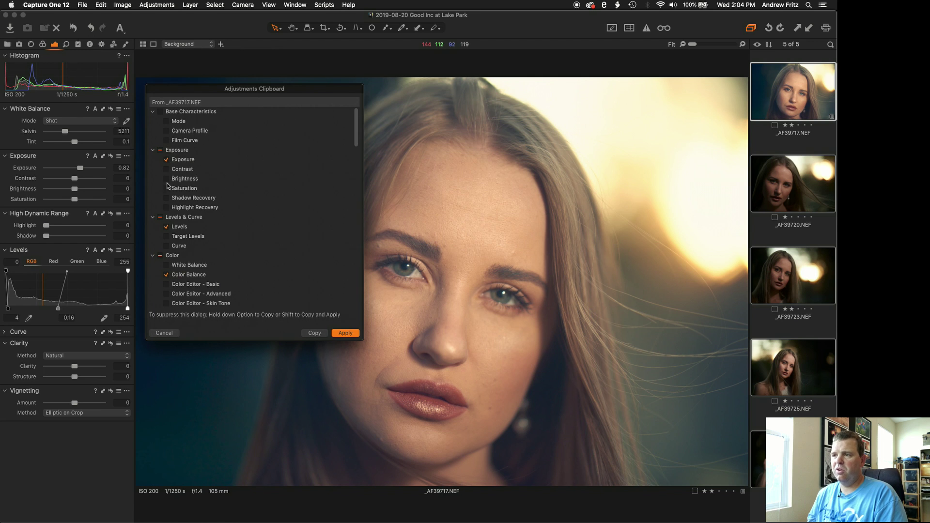
{"action": "scroll", "coordinate": [163, 258], "scroll_direction": "down", "scroll_amount": 6}
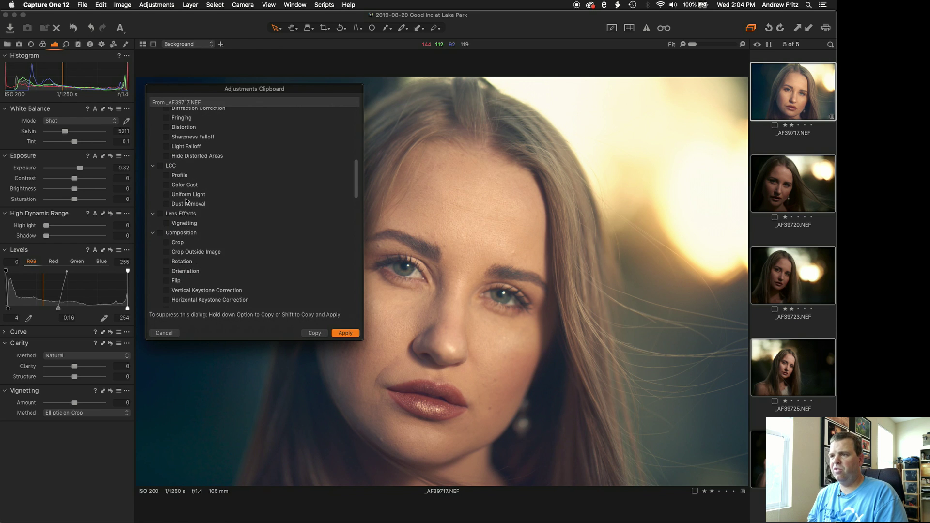
{"action": "scroll", "coordinate": [188, 186], "scroll_direction": "up", "scroll_amount": 6}
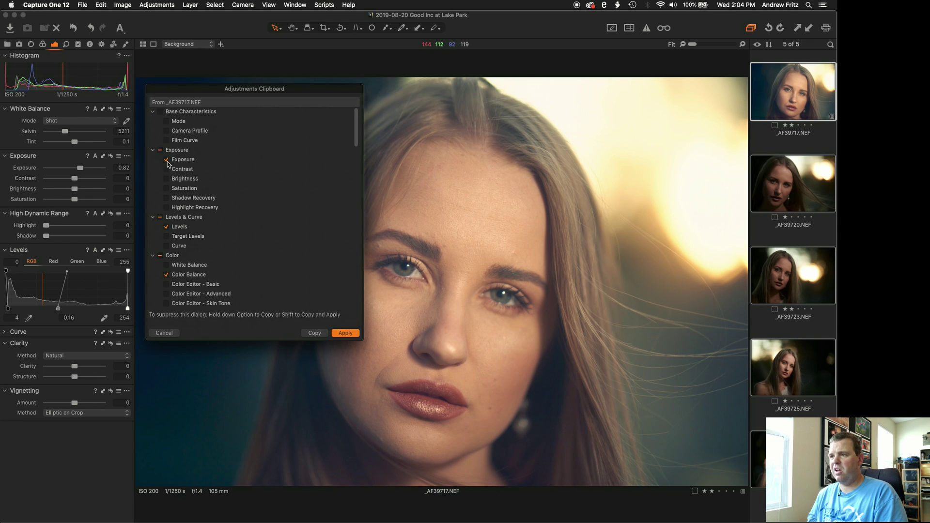
Step: Exclude Exposure and Levels from the copied adjustments and apply the remaining ones, including Color Balance, to the selected photos
{"action": "left_click", "coordinate": [166, 227]}
{"action": "left_click", "coordinate": [166, 160]}
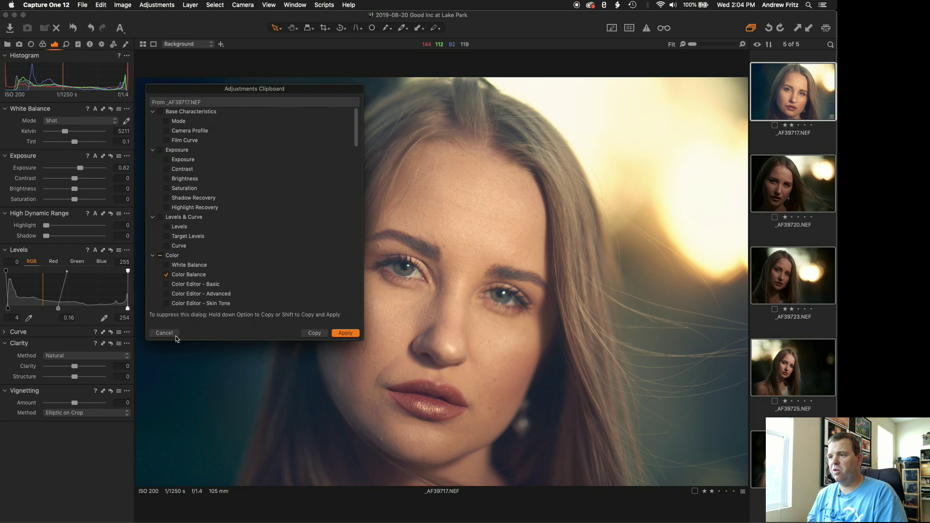
{"action": "left_click", "coordinate": [345, 332]}
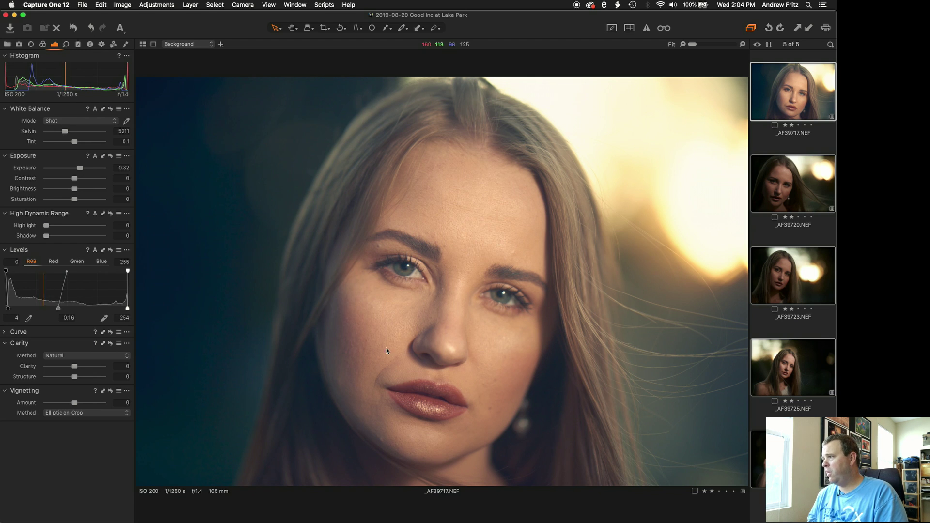
Step: Auto-adjust all five selected photos and compare the results on _AF39720.NEF, _AF39723.NEF and _AF39725.NEF
{"action": "left_click", "coordinate": [812, 196]}
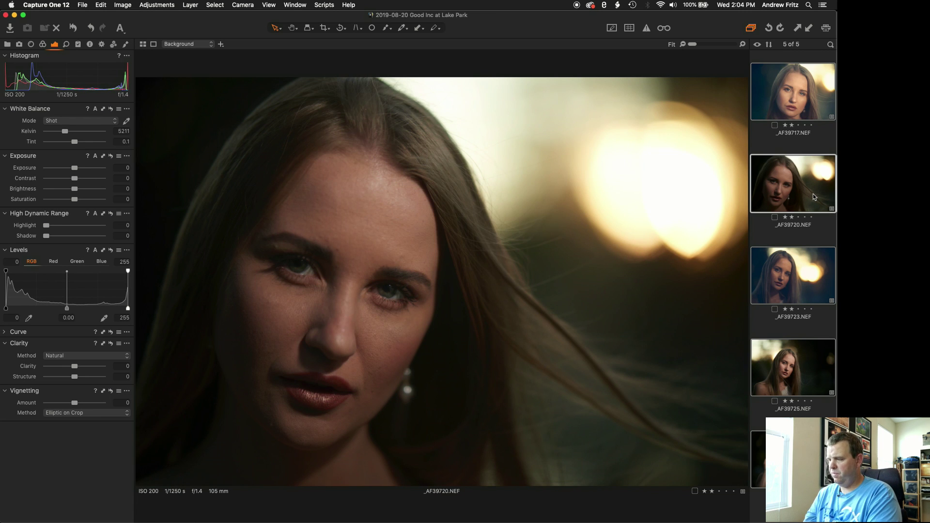
{"action": "key", "text": "Down"}
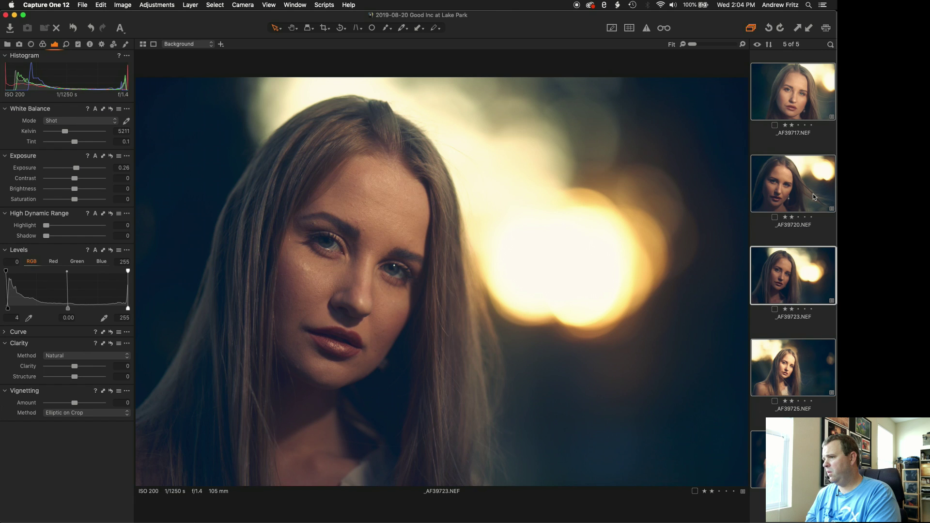
{"action": "key", "text": "Up"}
{"action": "key", "text": "Down"}
{"action": "key", "text": "Down"}
{"action": "key", "text": "Up"}
{"action": "key", "text": "Down"}
{"action": "key", "text": "Up"}
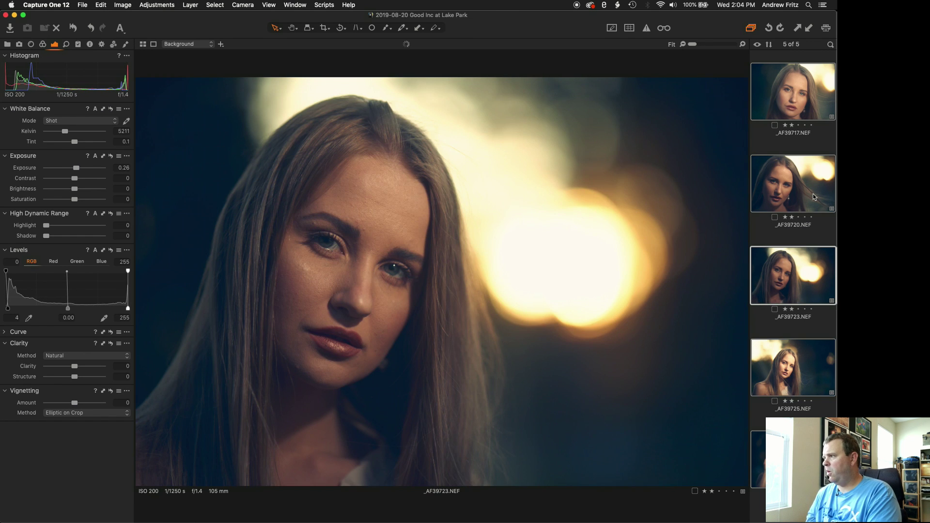
{"action": "key", "text": "Down"}
{"action": "key", "text": "Down"}
{"action": "key", "text": "Up"}
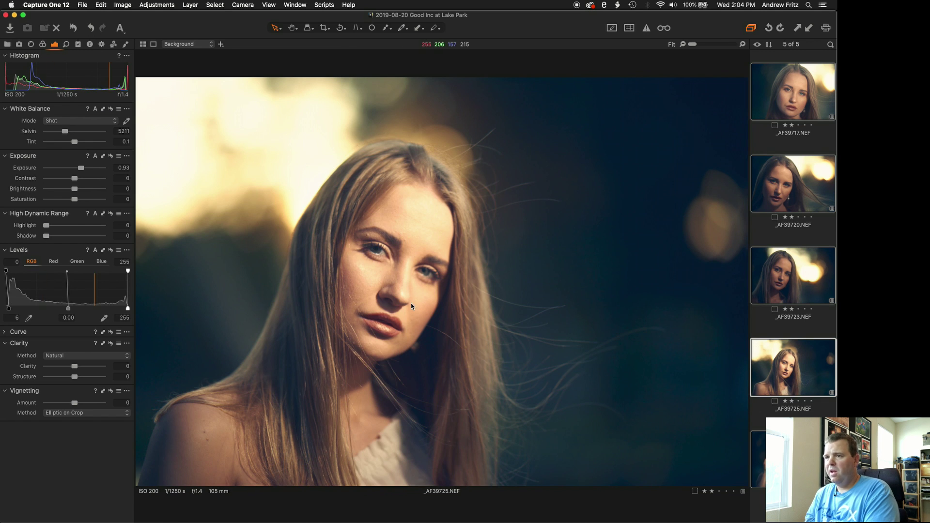
Step: Recover the highlights on _AF39725.NEF with Highlight 32 and set its Exposure to 0.44
{"action": "left_click", "coordinate": [61, 226]}
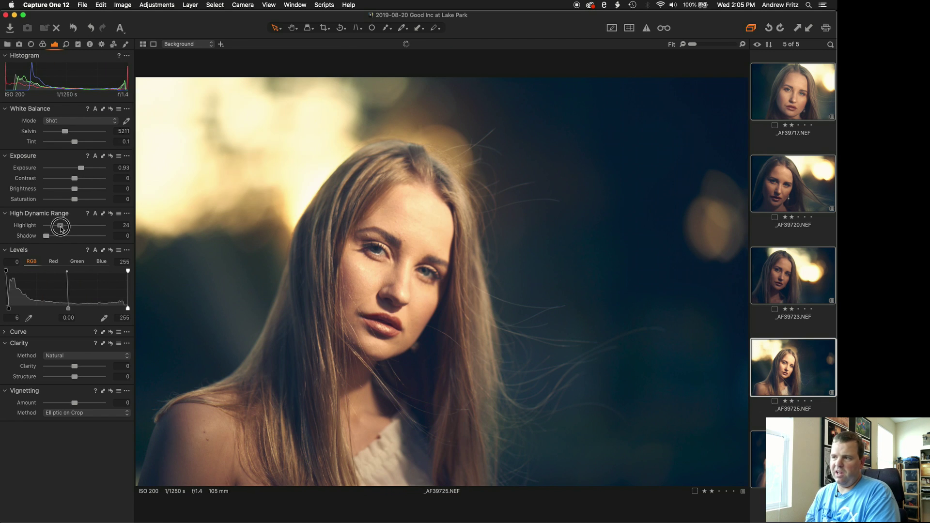
{"action": "left_click_drag", "start_coordinate": [62, 227], "coordinate": [65, 226]}
{"action": "left_click", "coordinate": [77, 168]}
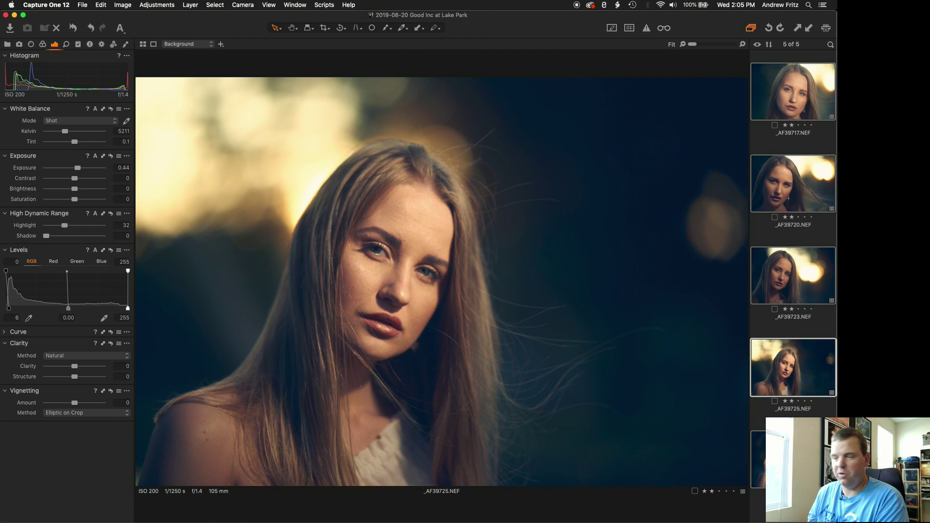
Step: Reset the adjustments on the four photos after _AF39717.NEF and clear the selection
{"action": "left_click", "coordinate": [783, 160]}
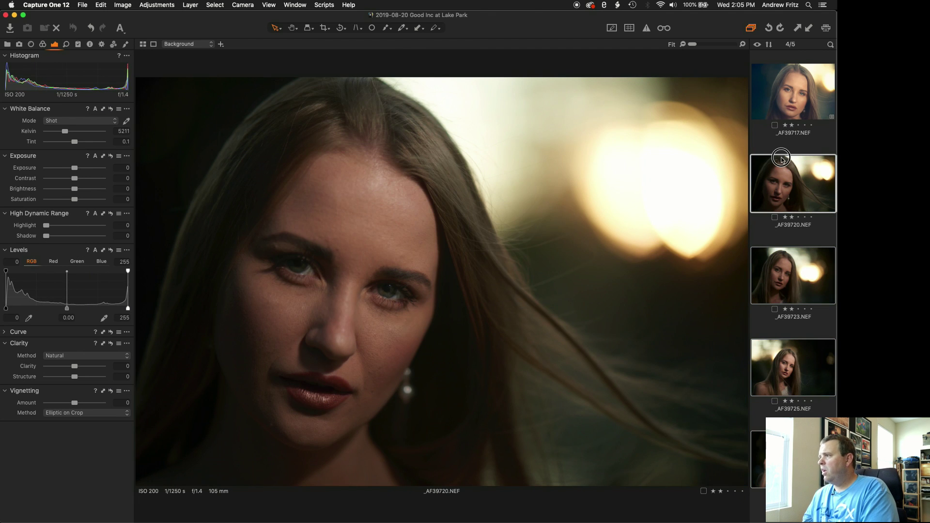
{"action": "left_click", "coordinate": [783, 148]}
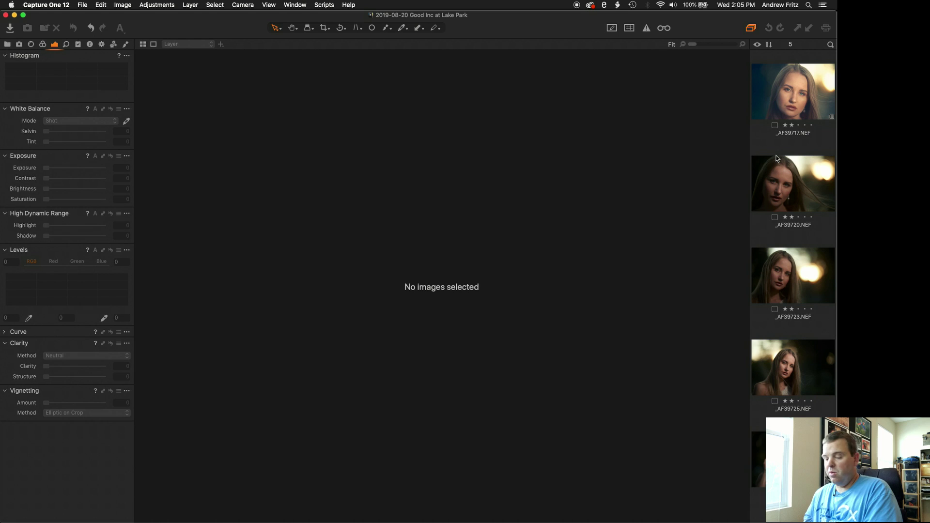
Step: Copy the adjustments from _AF39717.NEF and apply them to the four photos after it
{"action": "left_click", "coordinate": [801, 91]}
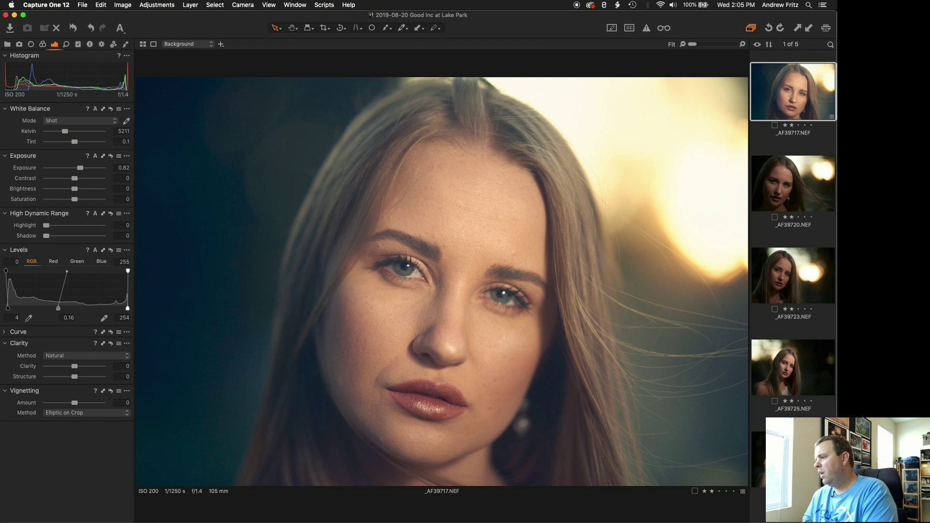
{"action": "key", "text": "super+a"}
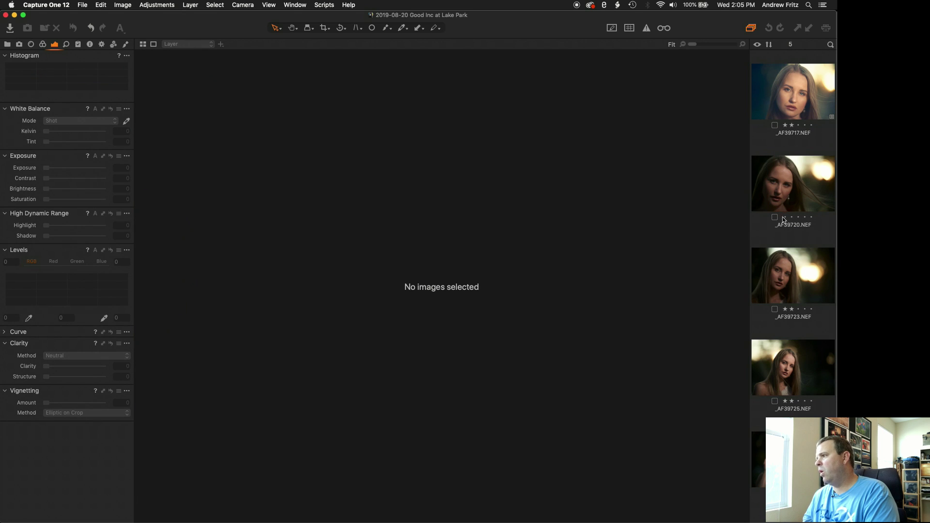
{"action": "left_click", "coordinate": [783, 181]}
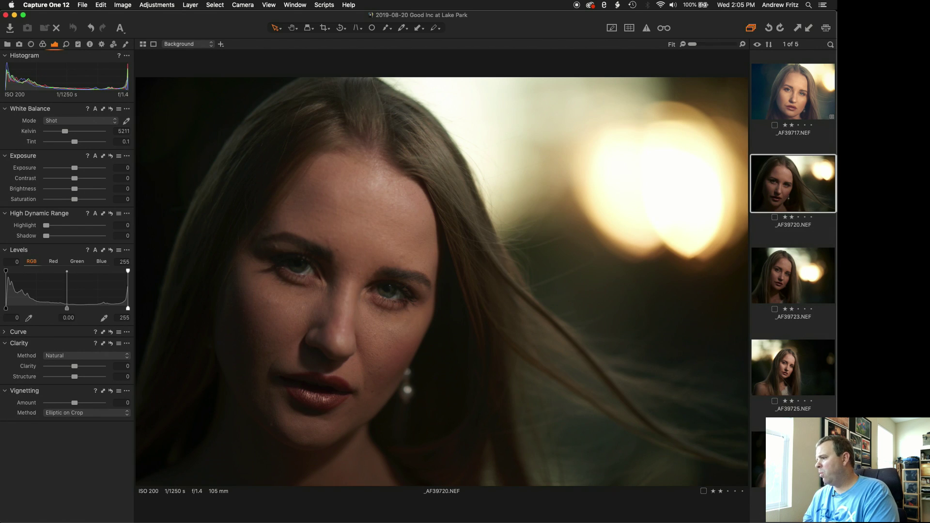
{"action": "left_click", "coordinate": [793, 460], "text": "shift"}
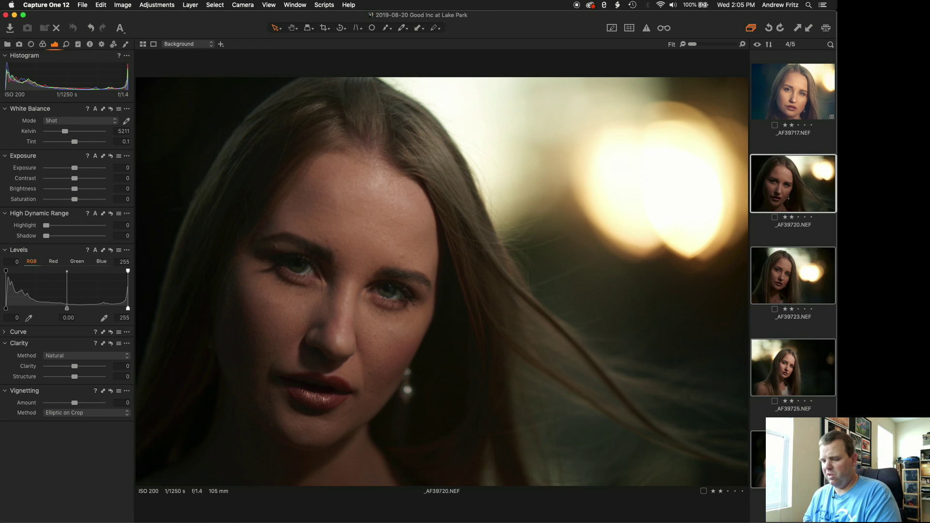
{"action": "key", "text": "super+shift+a"}
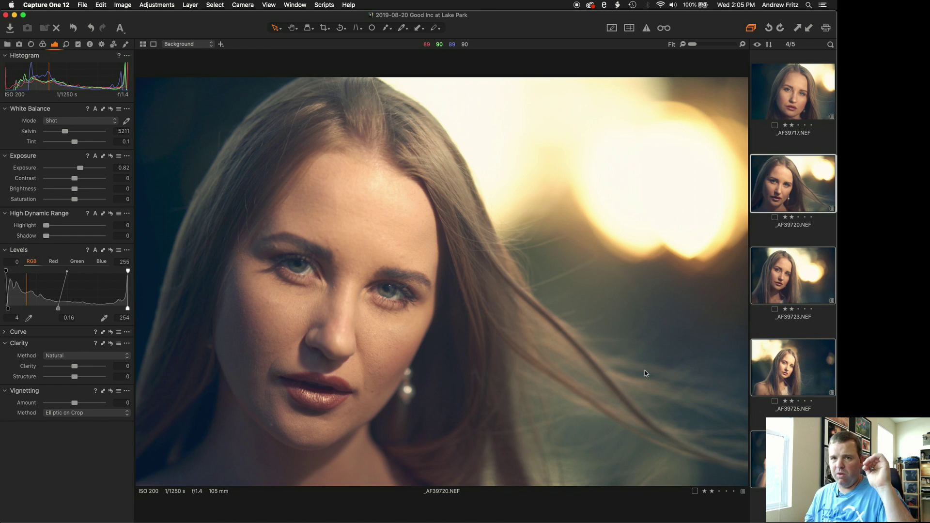
Step: On _AF39725.NEF, set the High Dynamic Range Highlight to 33 and lower Exposure to 0
{"action": "left_click", "coordinate": [797, 391]}
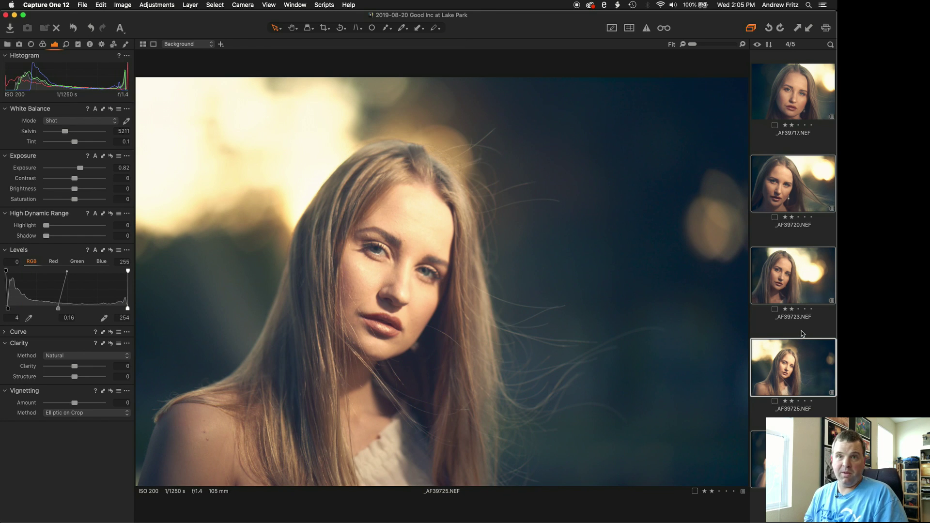
{"action": "left_click_drag", "start_coordinate": [46, 226], "coordinate": [65, 227]}
{"action": "left_click_drag", "start_coordinate": [81, 167], "coordinate": [75, 170]}
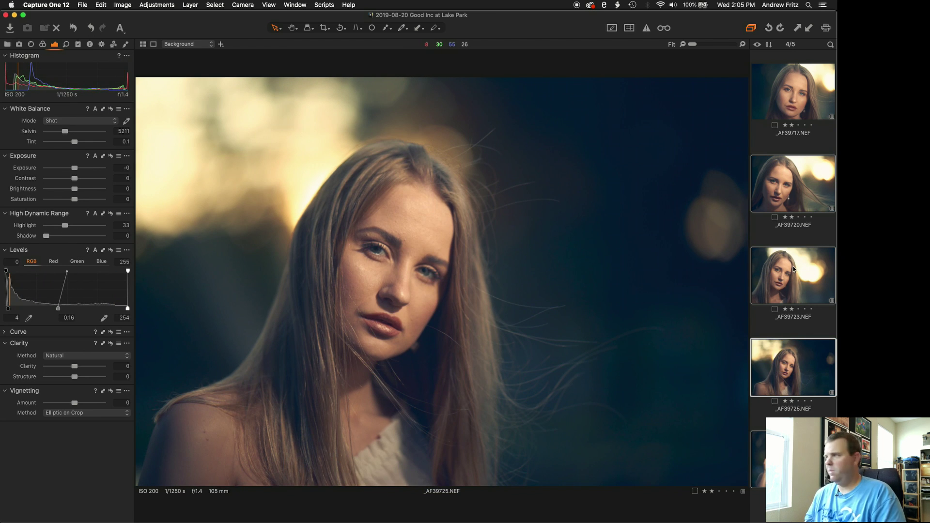
Step: Reset the four adjusted photos after _AF39717.NEF and deselect all images
{"action": "key", "text": "super+r"}
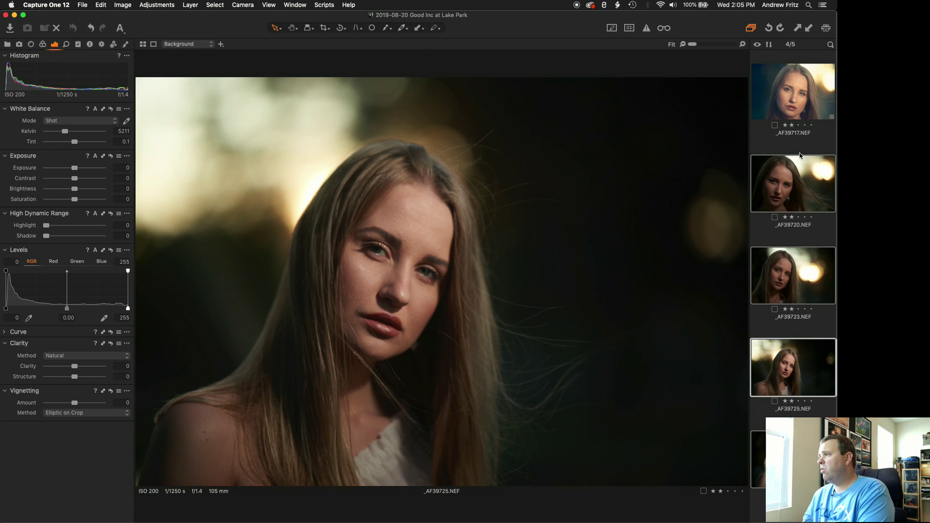
{"action": "left_click", "coordinate": [801, 144]}
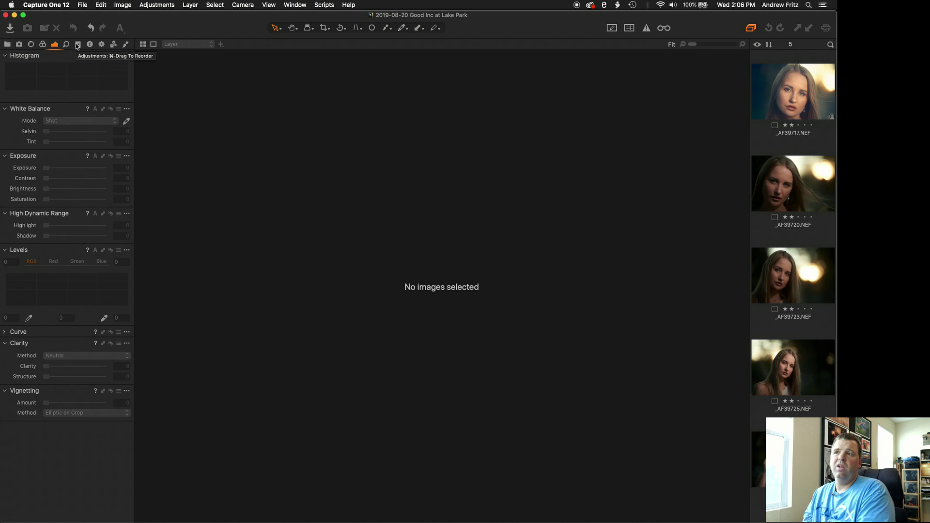
Step: Show the Adjustments Clipboard with Styles and Presets collapsed and review its full list of adjustments
{"action": "left_click", "coordinate": [77, 45]}
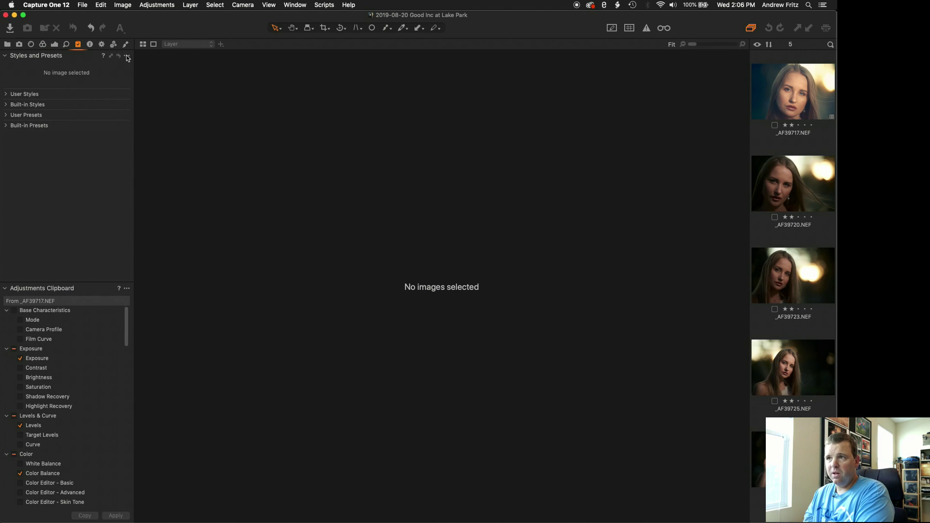
{"action": "left_click", "coordinate": [5, 57]}
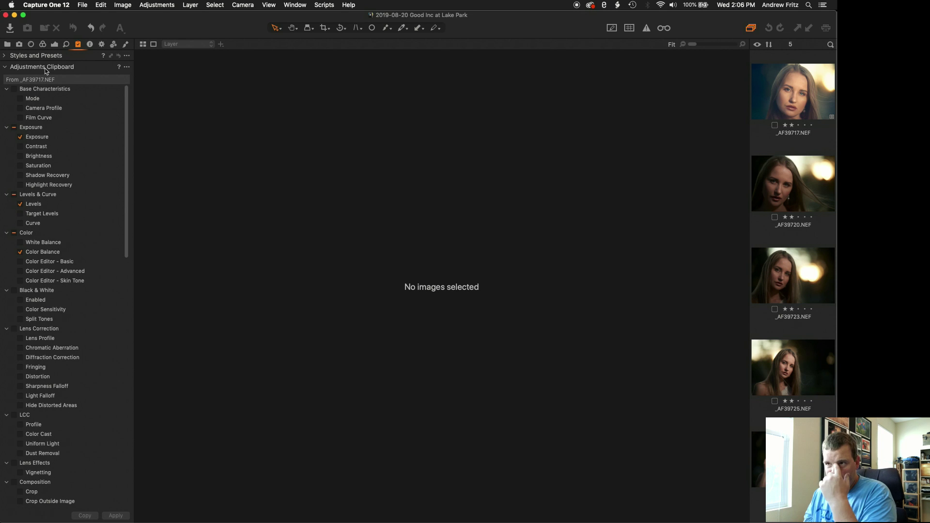
{"action": "scroll", "coordinate": [82, 179], "scroll_direction": "down", "scroll_amount": 10}
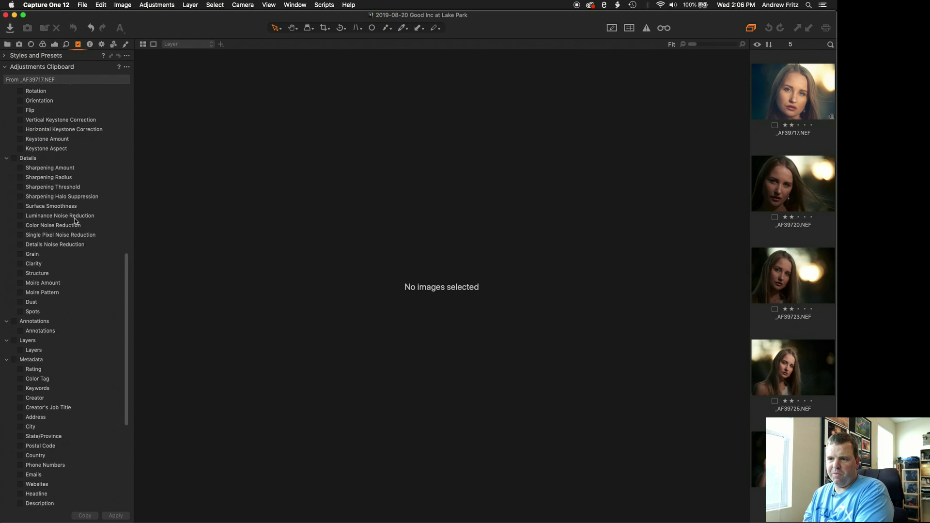
{"action": "scroll", "coordinate": [57, 386], "scroll_direction": "up", "scroll_amount": 10}
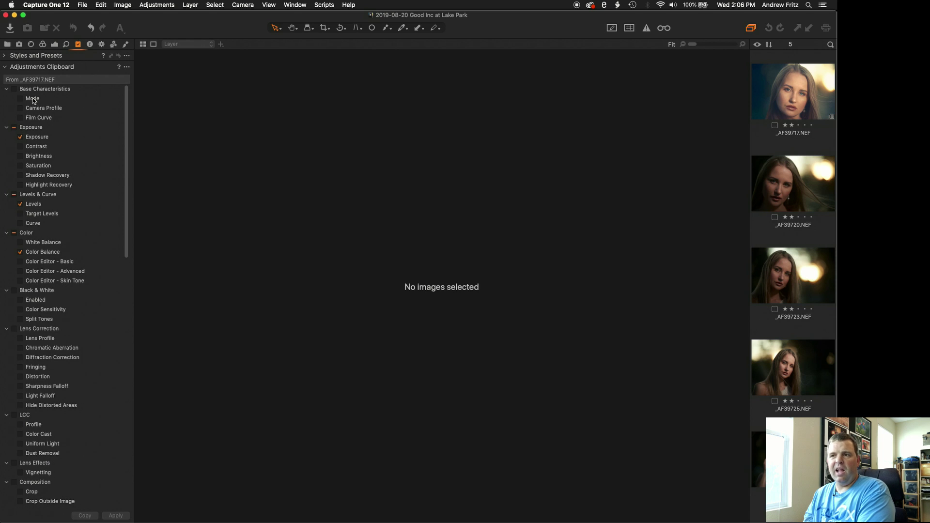
Step: Exclude Exposure and Levels in the Adjustments Clipboard and apply only Color Balance from _AF39717.NEF to _AF39720.NEF
{"action": "left_click", "coordinate": [20, 137]}
{"action": "left_click", "coordinate": [772, 87]}
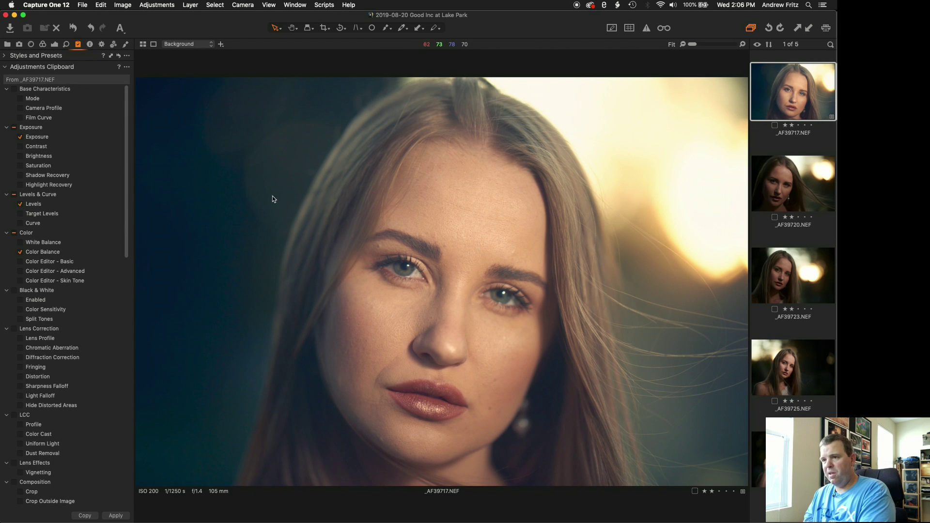
{"action": "left_click", "coordinate": [20, 137]}
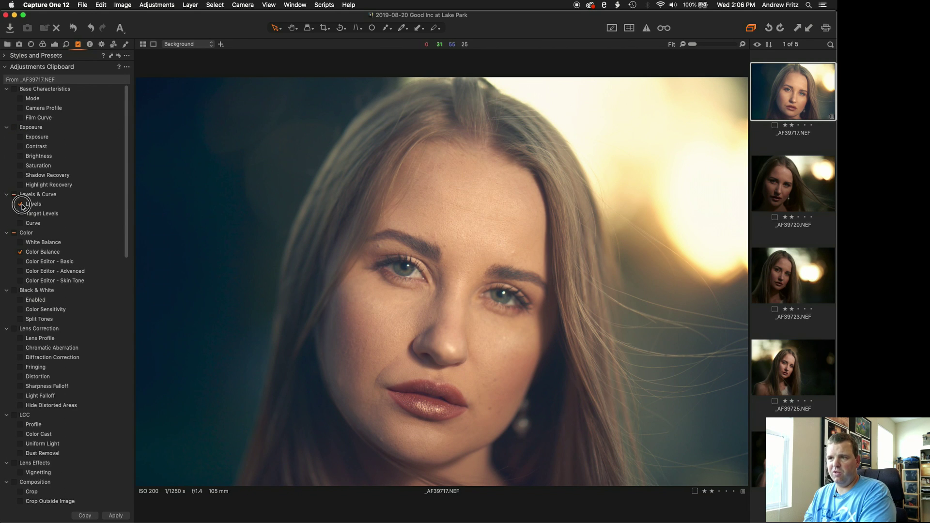
{"action": "left_click", "coordinate": [19, 204]}
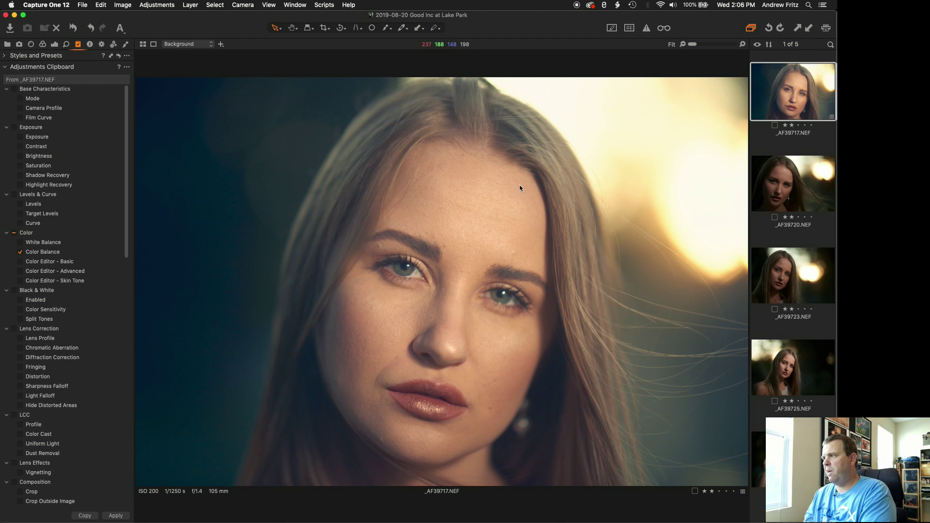
{"action": "left_click", "coordinate": [823, 176]}
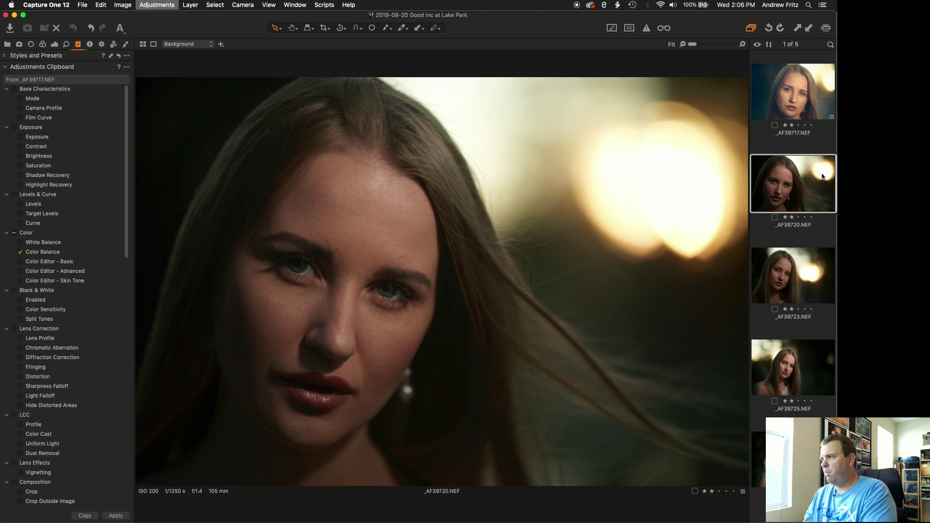
{"action": "key", "text": "super+shift+v"}
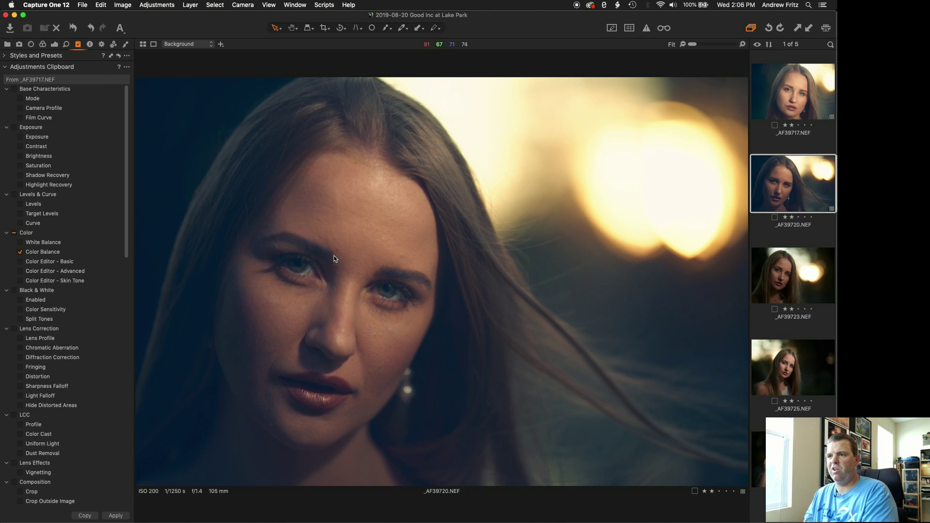
Step: Include Levels and Exposure in the Adjustments Clipboard again, apply the adjustments to _AF39720.NEF and _AF39723.NEF, and check both photos
{"action": "left_click", "coordinate": [782, 110]}
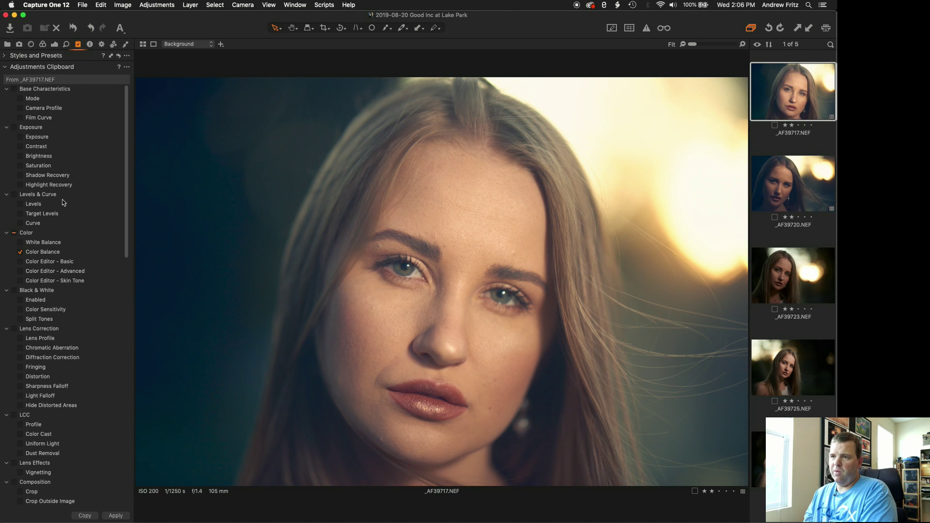
{"action": "left_click", "coordinate": [20, 204]}
{"action": "left_click", "coordinate": [20, 137]}
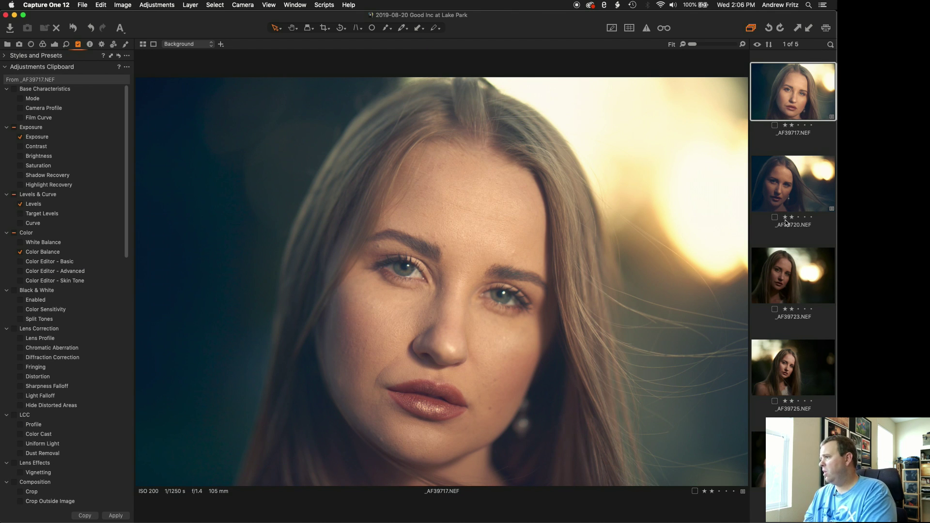
{"action": "left_click", "coordinate": [775, 292], "text": "shift"}
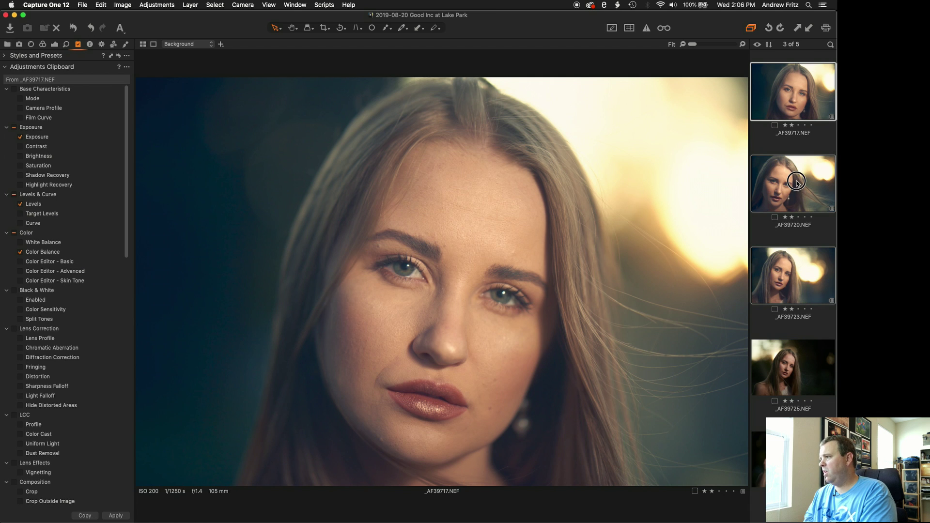
{"action": "left_click", "coordinate": [795, 208]}
{"action": "left_click", "coordinate": [790, 277]}
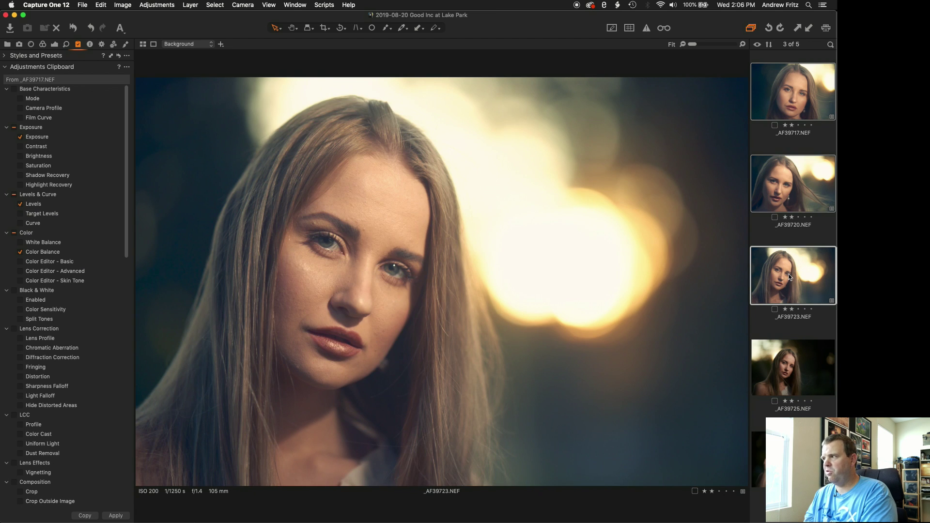
Step: Select _AF39720.NEF and _AF39723.NEF and reset their adjustments
{"action": "left_click", "coordinate": [802, 144]}
{"action": "left_click", "coordinate": [795, 184]}
{"action": "left_click", "coordinate": [799, 267], "text": "shift"}
{"action": "key", "text": "super+shift+v"}
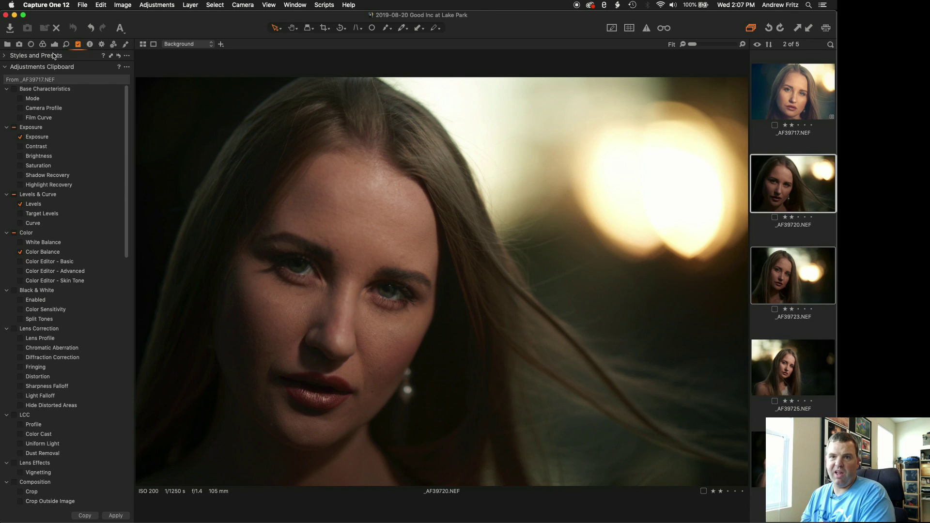
Step: Set the Adjustments Clipboard's Autoselect option to Adjusted except Composition
{"action": "left_click", "coordinate": [128, 67]}
{"action": "mouse_move", "coordinate": [135, 89]}
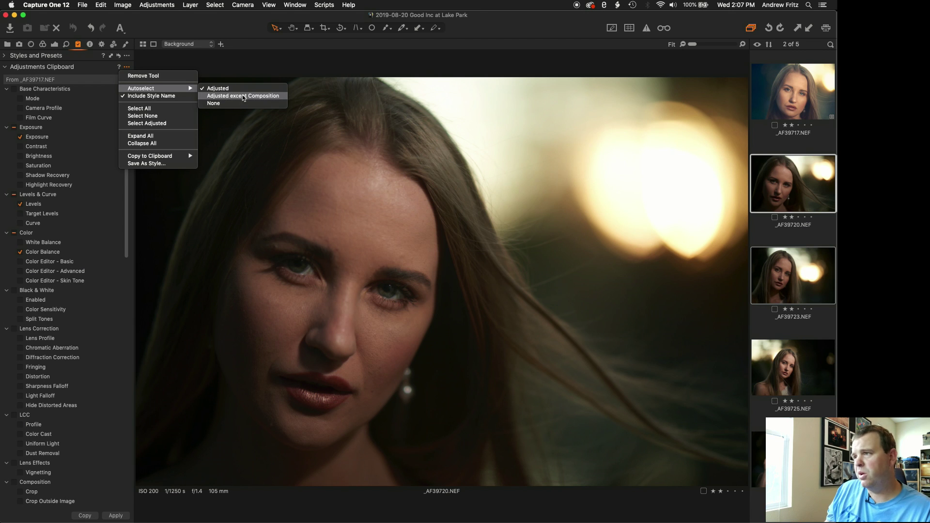
{"action": "left_click", "coordinate": [243, 96]}
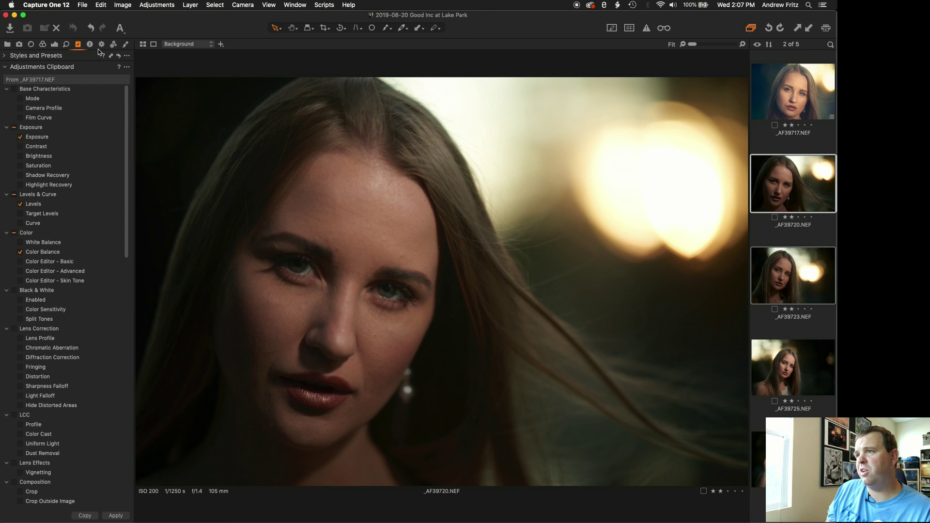
{"action": "left_click", "coordinate": [127, 67]}
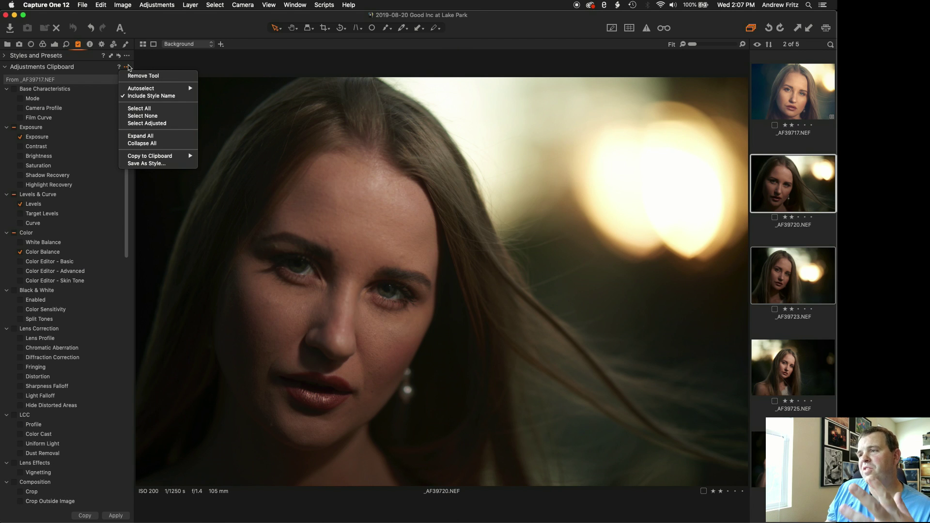
{"action": "left_click", "coordinate": [270, 74]}
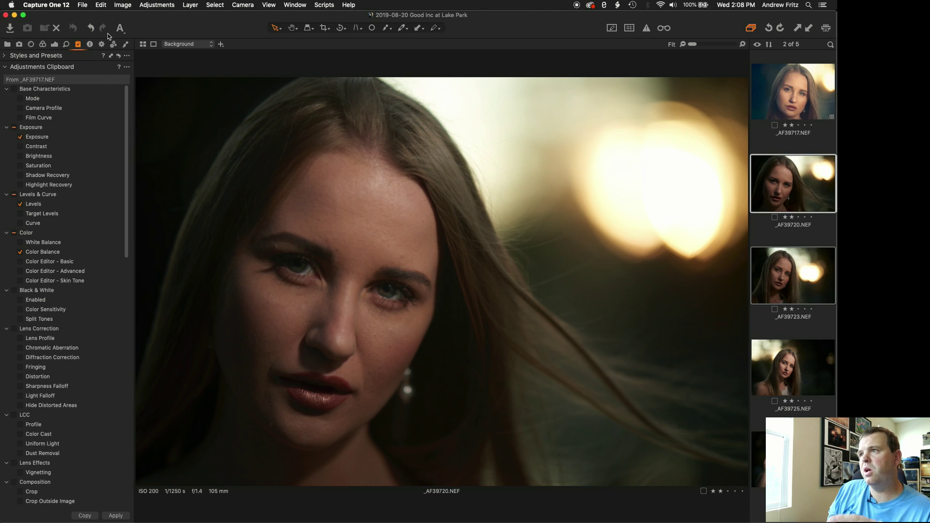
{"action": "left_click", "coordinate": [158, 7]}
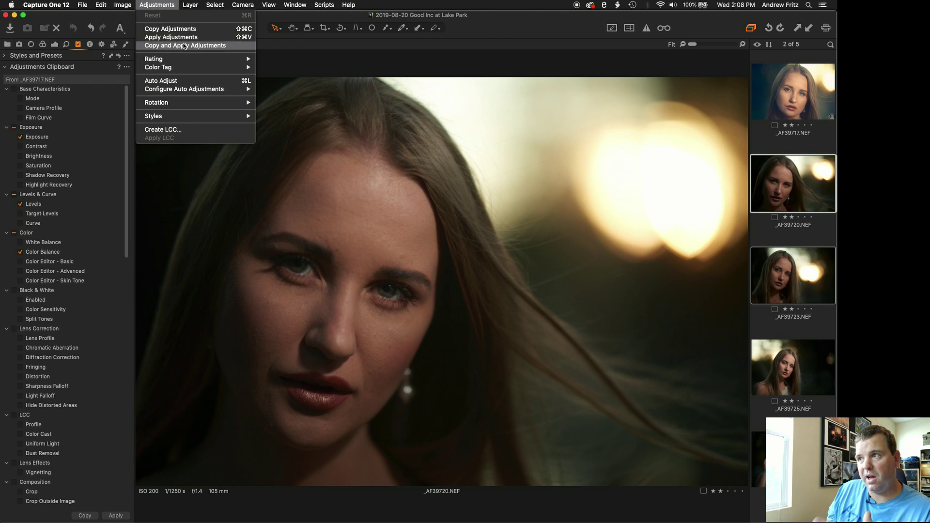
{"action": "left_click", "coordinate": [109, 116]}
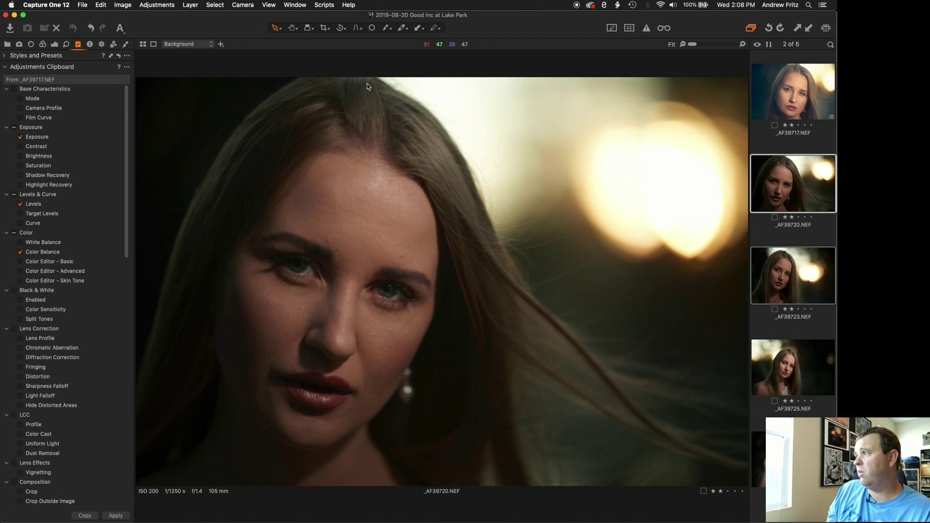
Step: Select _AF39717.NEF and display its exposure adjustment tools
{"action": "key", "text": "Left"}
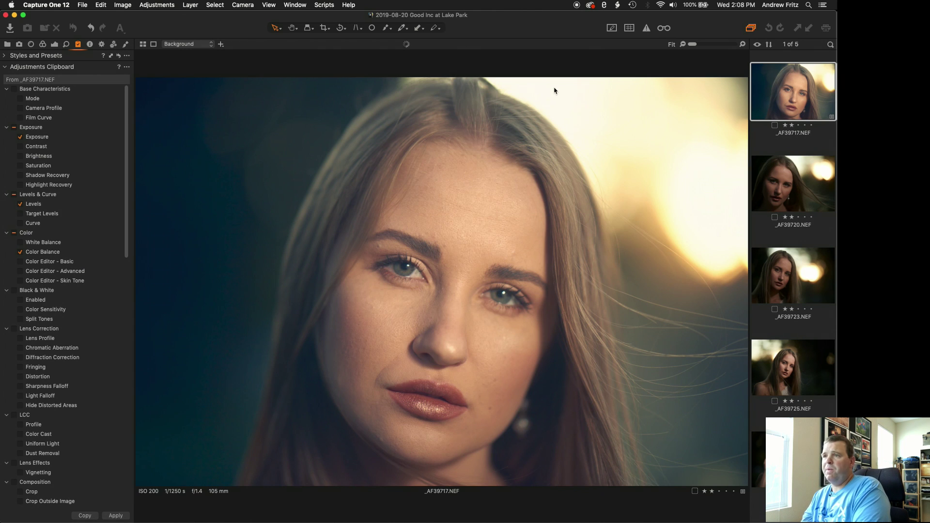
{"action": "left_click", "coordinate": [55, 44]}
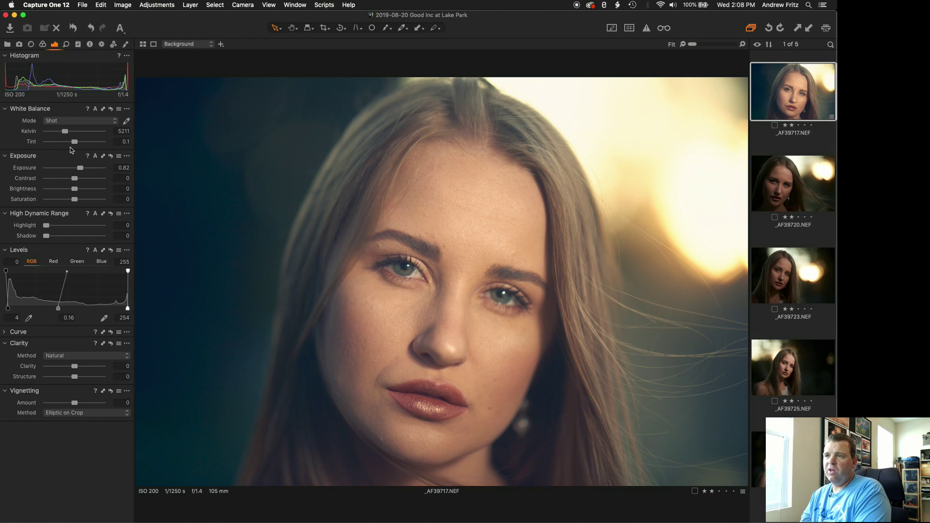
Step: Copy only the Exposure setting of _AF39717.NEF to the Adjustments Clipboard, apply it to the other four portraits, and reset them
{"action": "left_click", "coordinate": [103, 158]}
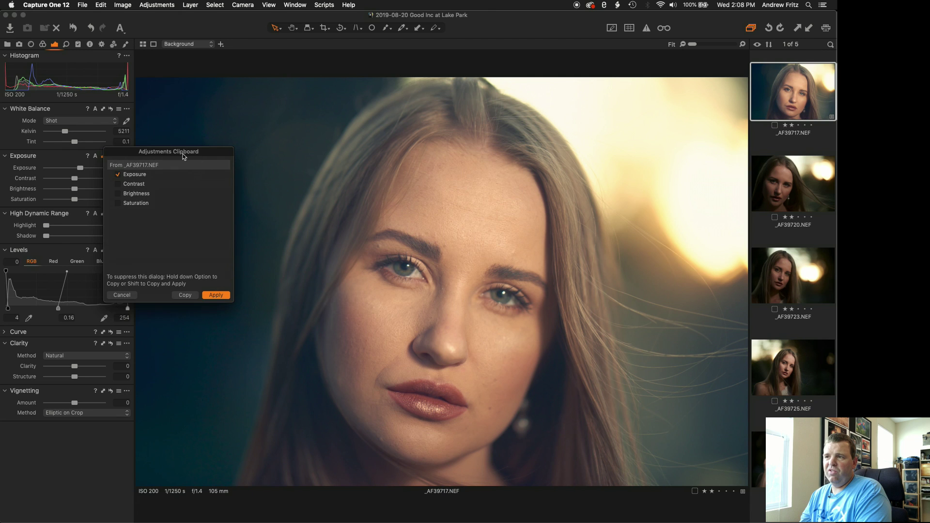
{"action": "left_click_drag", "start_coordinate": [183, 153], "coordinate": [227, 145]}
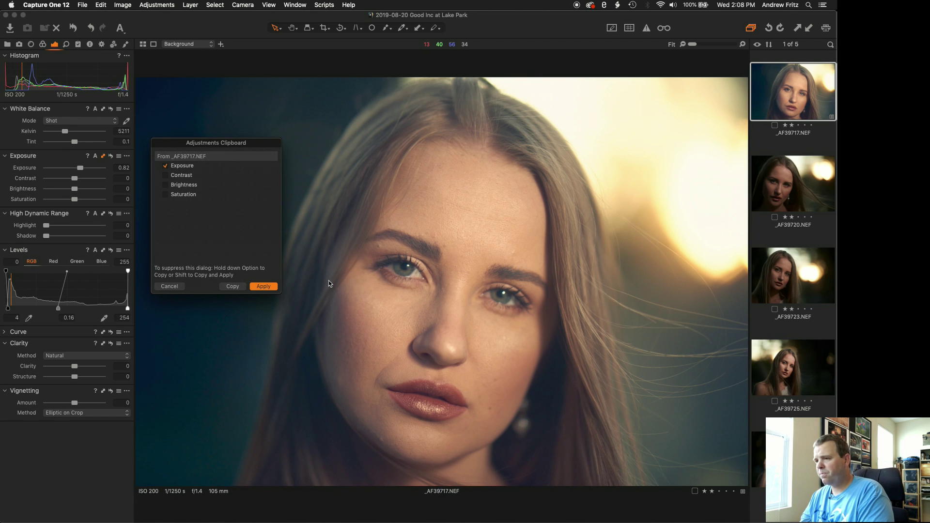
{"action": "left_click", "coordinate": [232, 287]}
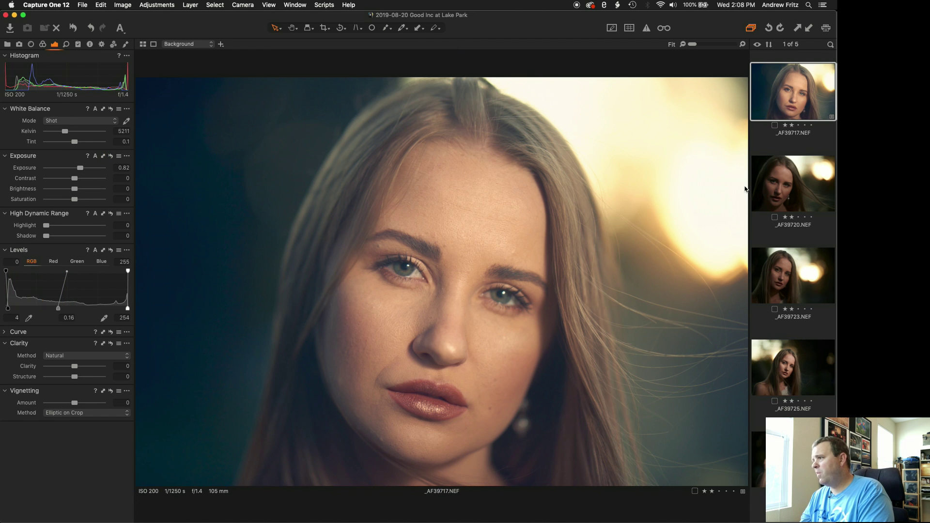
{"action": "left_click", "coordinate": [795, 181]}
{"action": "left_click", "coordinate": [759, 460], "text": "shift"}
{"action": "key", "text": "super+shift+v"}
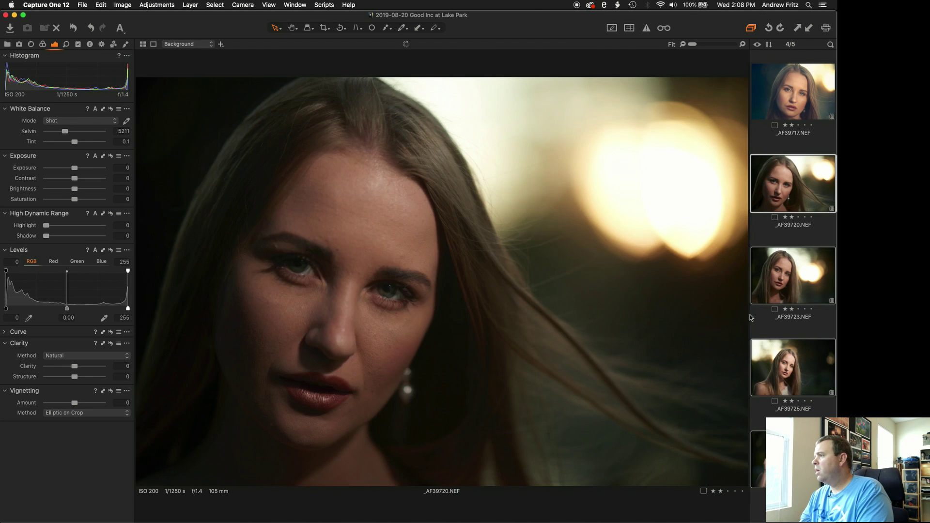
Step: Apply the Exposure tool's settings from _AF39717.NEF directly to all selected portraits without the clipboard dialog, and reset the other four
{"action": "left_click", "coordinate": [779, 115]}
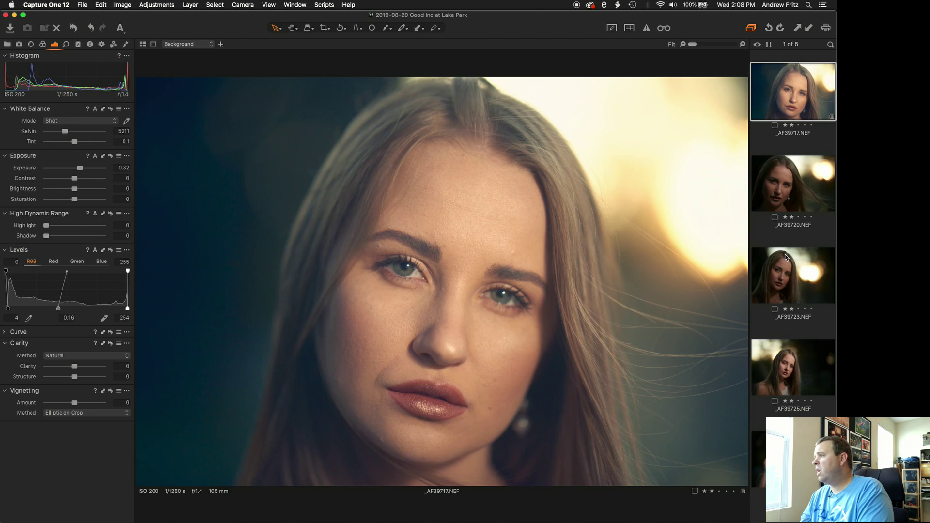
{"action": "key", "text": "super+a"}
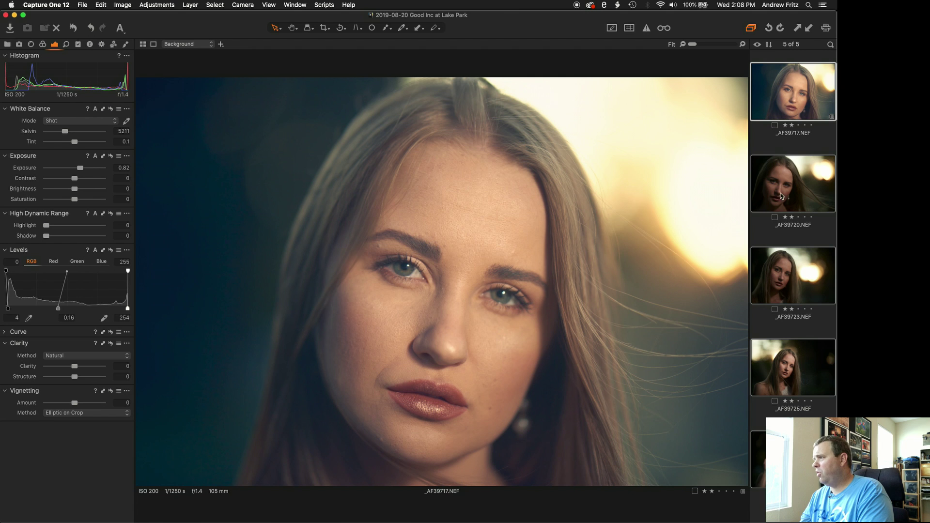
{"action": "left_click", "coordinate": [103, 157]}
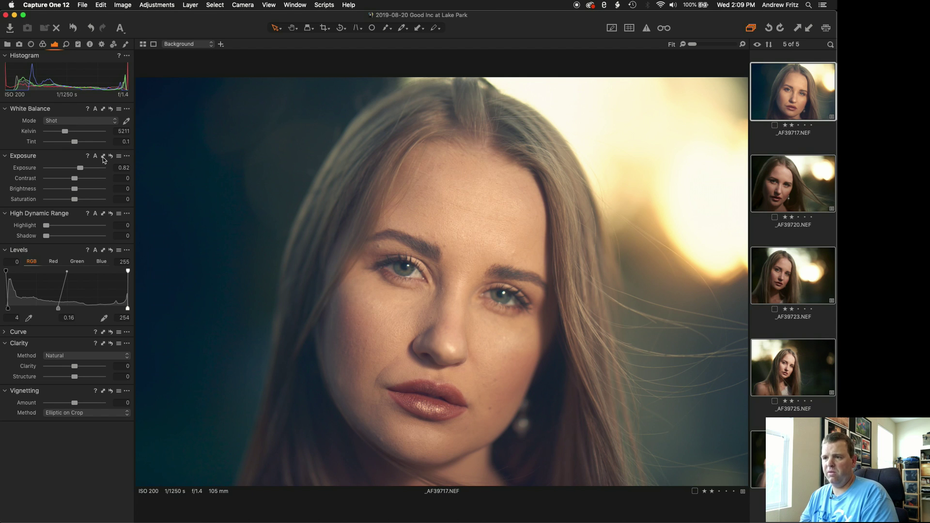
{"action": "left_click", "coordinate": [767, 176]}
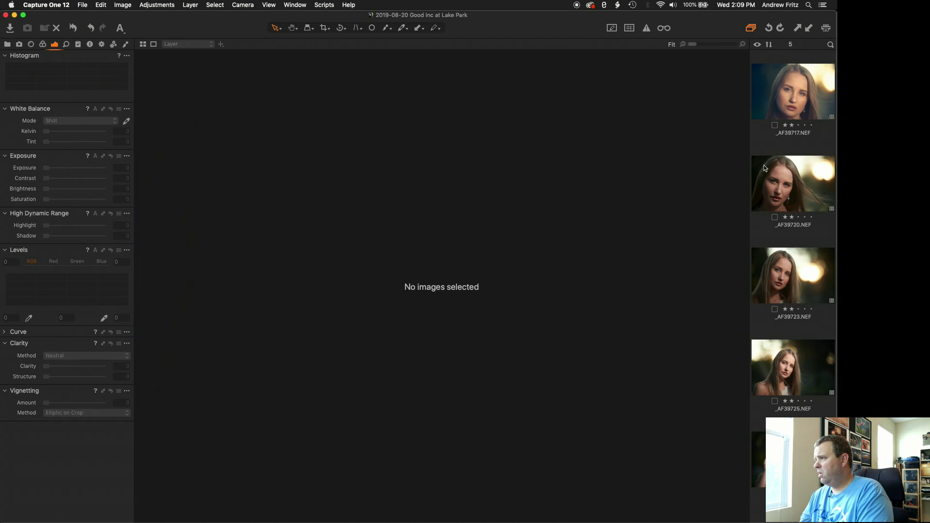
{"action": "left_click", "coordinate": [758, 458], "text": "shift"}
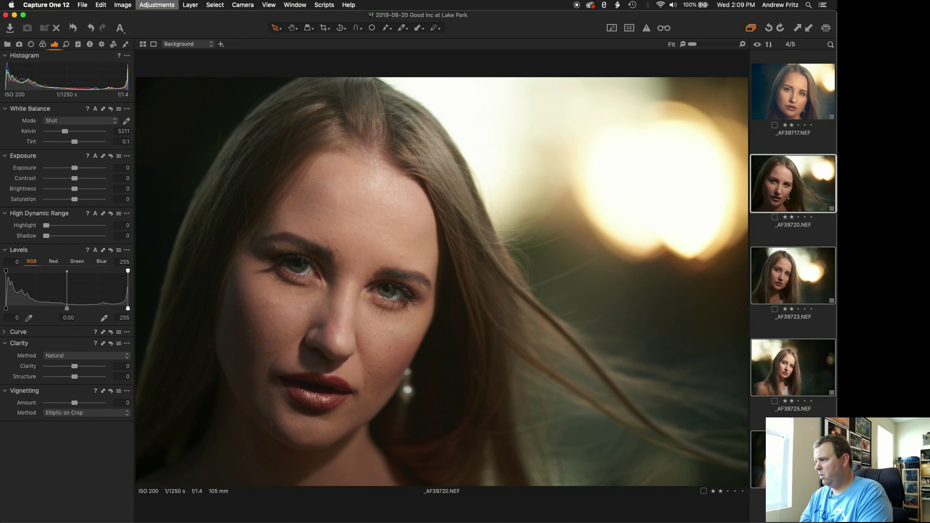
Step: Apply the Color Balance settings of _AF39717.NEF directly to the other four portraits
{"action": "left_click", "coordinate": [43, 44]}
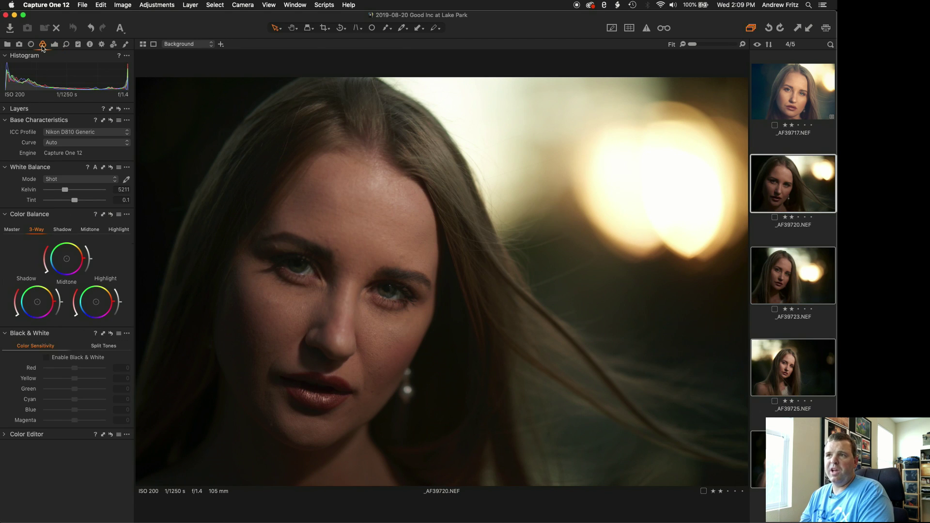
{"action": "key", "text": "super+a"}
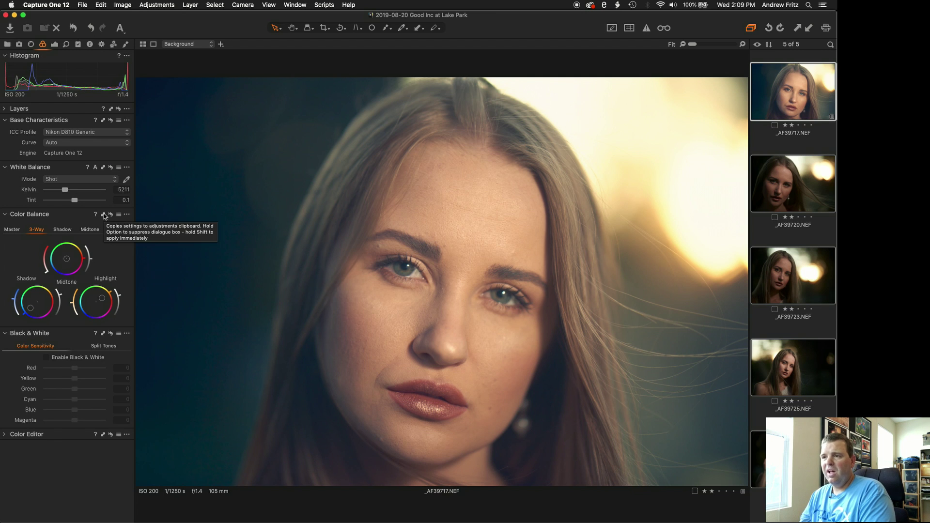
{"action": "left_click", "coordinate": [104, 215]}
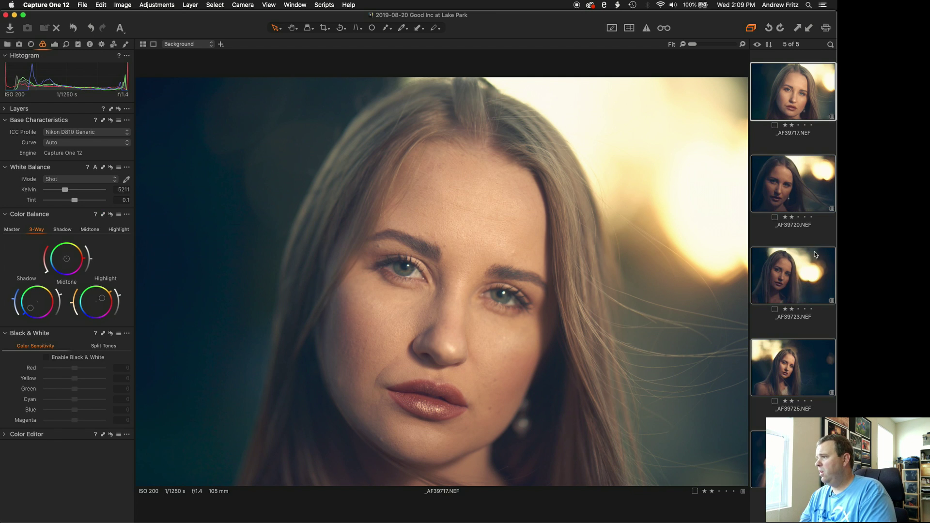
Step: Select the four portraits other than _AF39717.NEF, auto-adjust them, and clear the selection
{"action": "left_click", "coordinate": [784, 237]}
{"action": "left_click", "coordinate": [797, 193]}
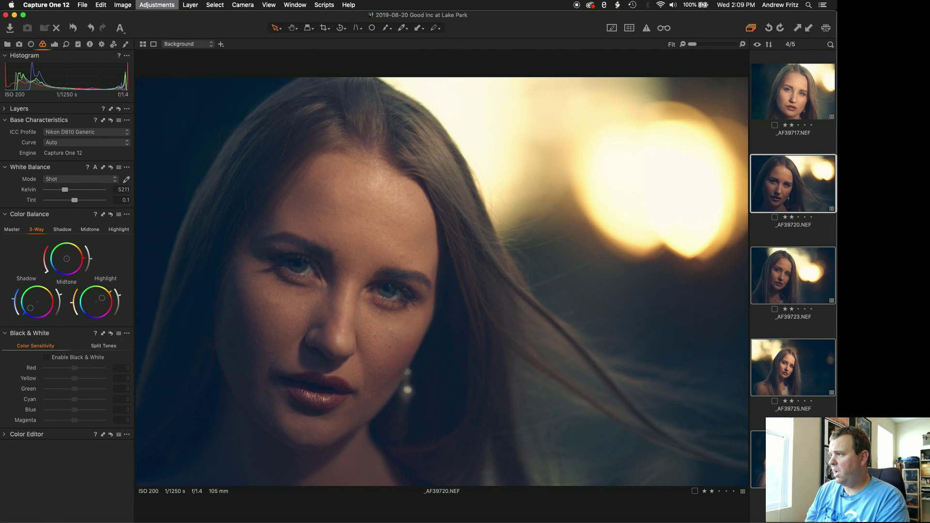
{"action": "key", "text": "super+d"}
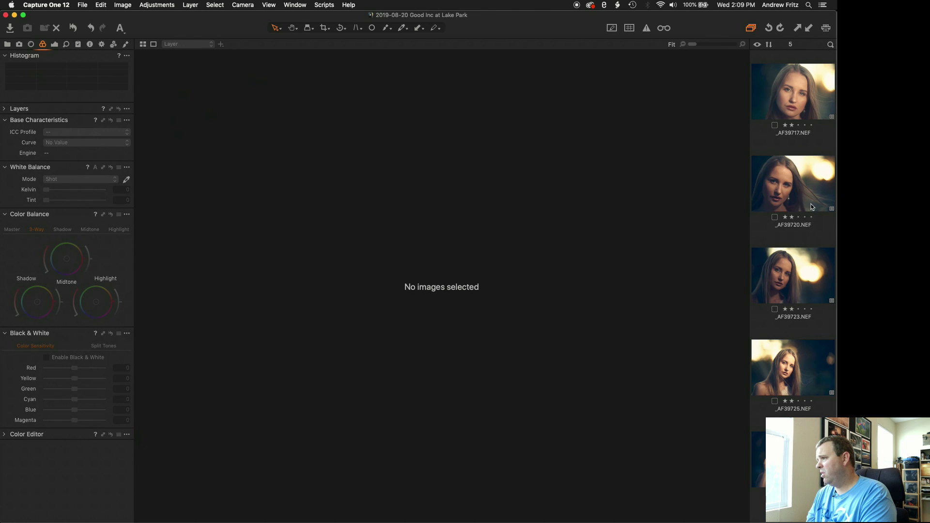
Step: Increase the Exposure of _AF39720.NEF and raise its High Dynamic Range Highlight setting
{"action": "left_click", "coordinate": [812, 207]}
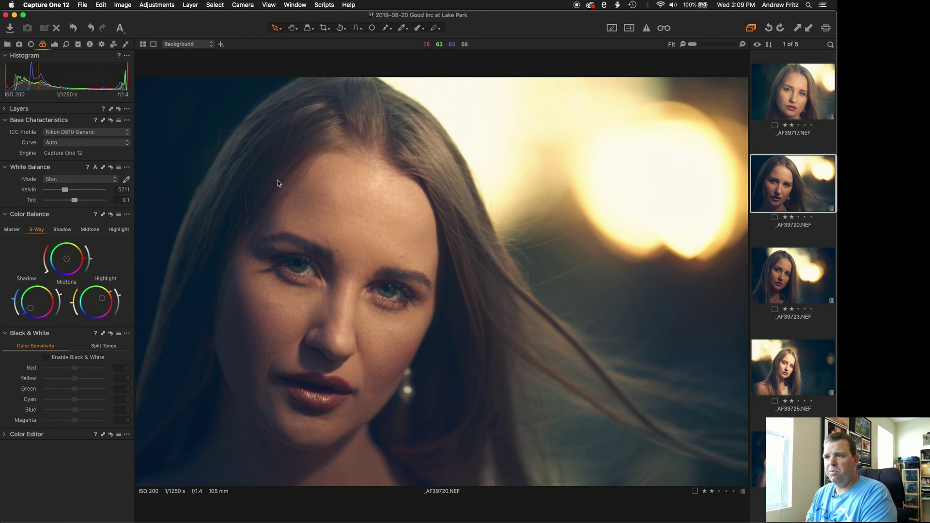
{"action": "left_click", "coordinate": [54, 44]}
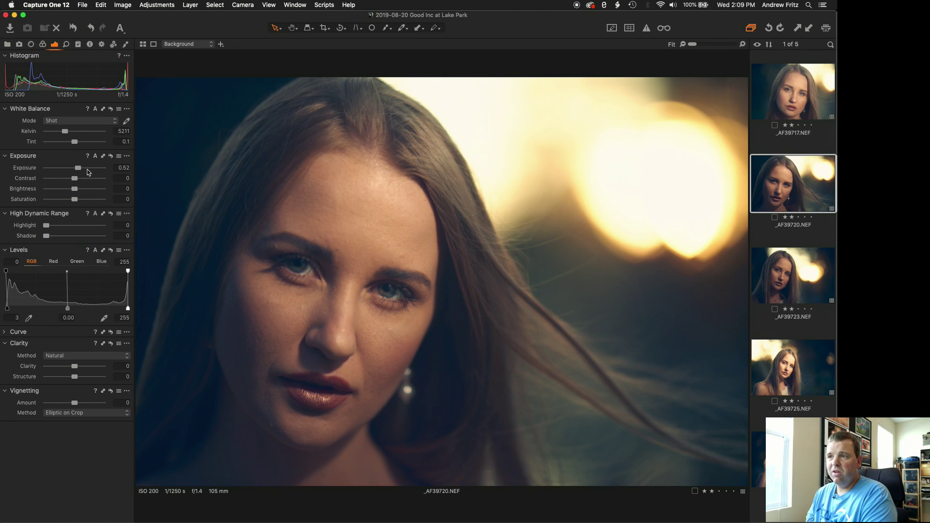
{"action": "left_click_drag", "start_coordinate": [79, 168], "coordinate": [86, 167]}
{"action": "left_click_drag", "start_coordinate": [72, 228], "coordinate": [90, 226]}
Step: Set the Exposure of _AF39723.NEF to 1.44 and raise its High Dynamic Range Highlight setting
{"action": "left_click", "coordinate": [778, 267]}
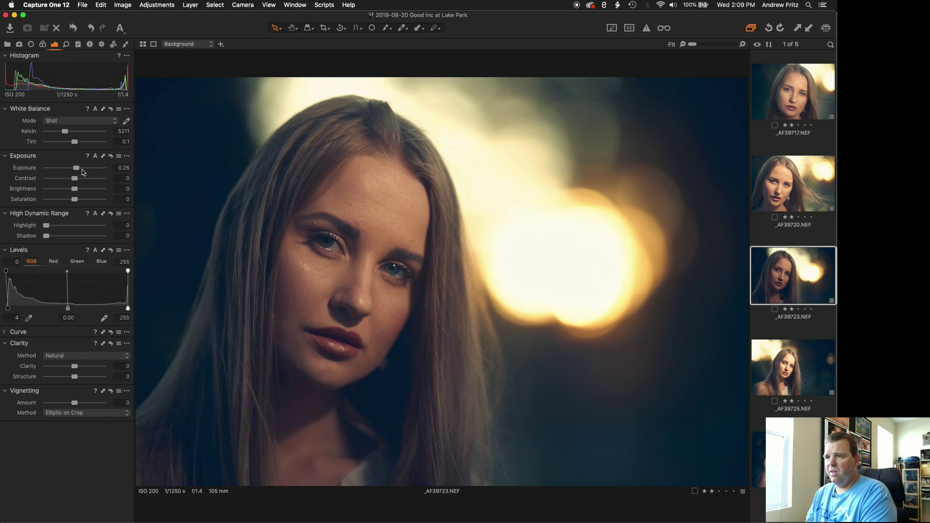
{"action": "left_click_drag", "start_coordinate": [81, 169], "coordinate": [85, 169]}
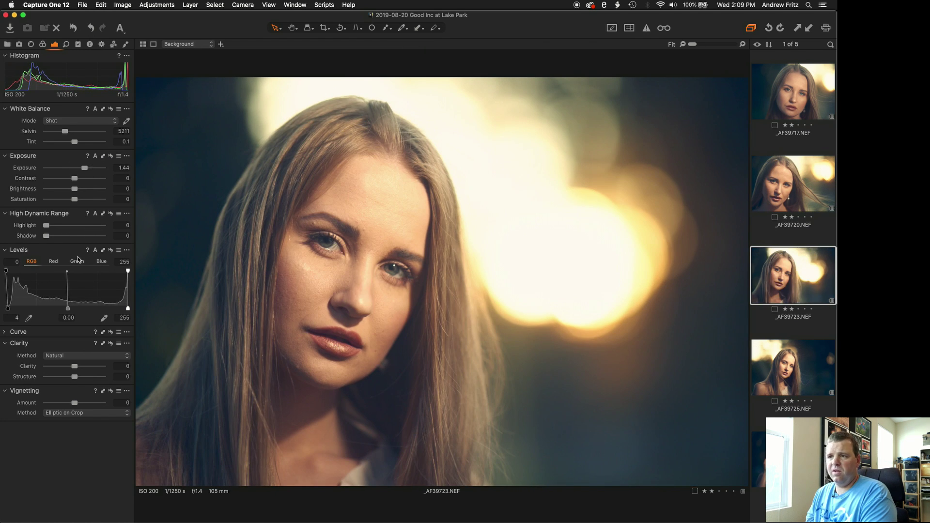
{"action": "left_click_drag", "start_coordinate": [46, 226], "coordinate": [91, 230]}
Step: View _AF39725.NEF, and raise the Exposure of _AF39732.NEF to about 0.71
{"action": "left_click", "coordinate": [775, 368]}
{"action": "key", "text": "Right"}
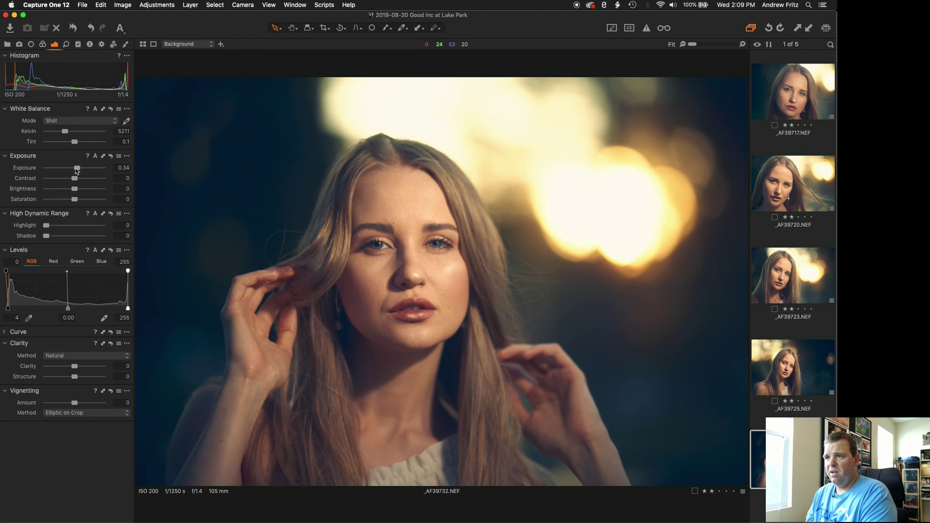
{"action": "left_click_drag", "start_coordinate": [76, 169], "coordinate": [79, 168]}
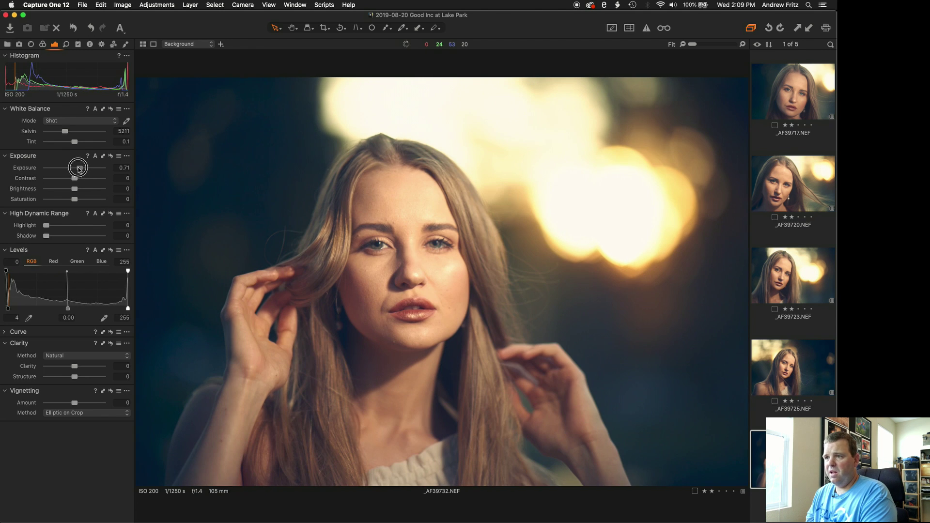